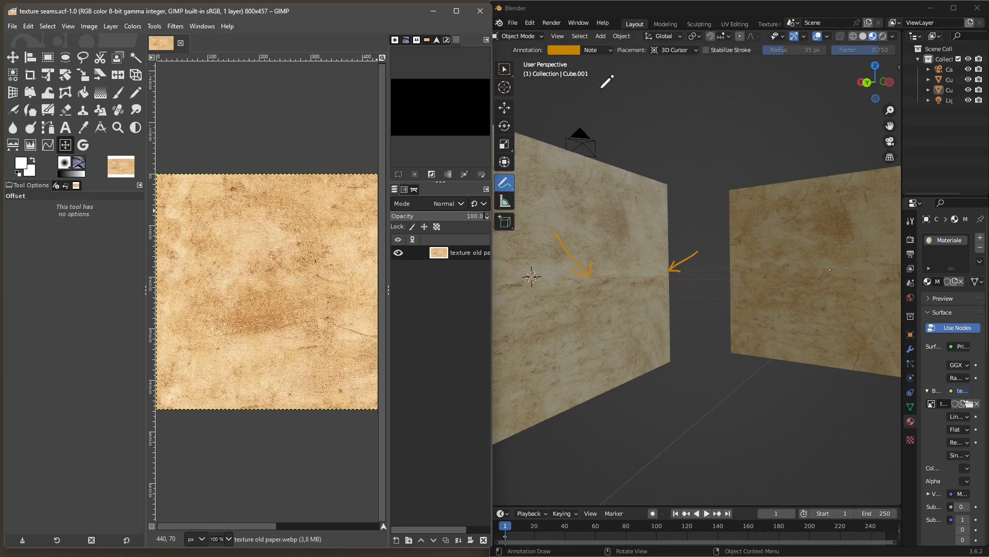
# Step: Maximize the image editor window and close the texture seams.xcf image
pyautogui.click(457, 11)
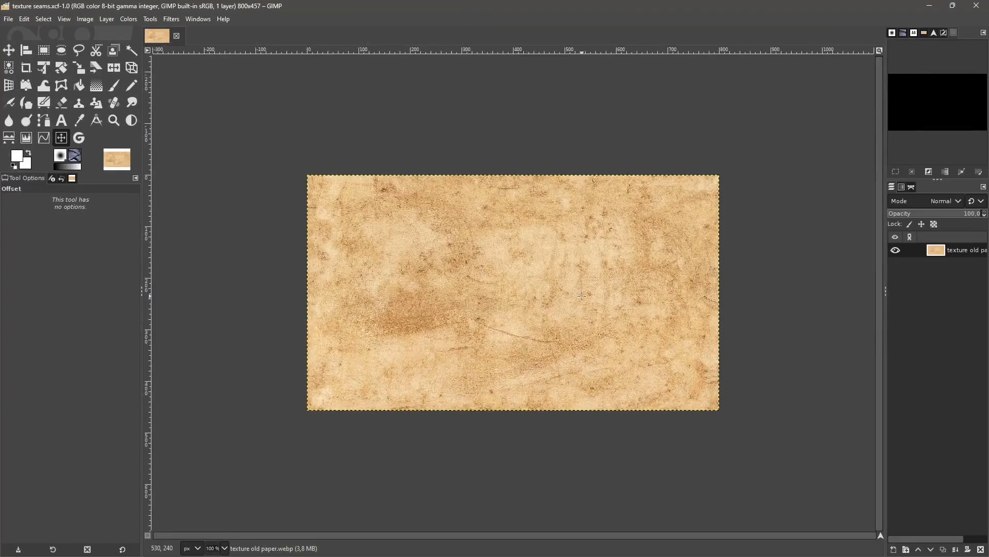
pyautogui.click(177, 36)
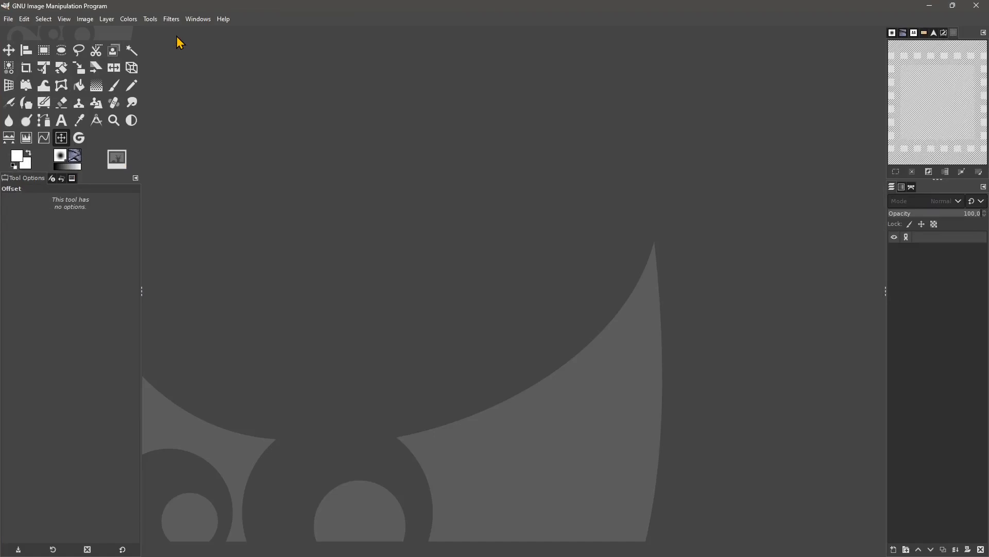
# Step: Switch to the browser and examine the Creative Commons texture search and the old yellow paper texture's download page on rawpixel
pyautogui.hotkey('alt', 'Tab')
pyautogui.moveTo(435, 50); pyautogui.dragTo(438, 61)
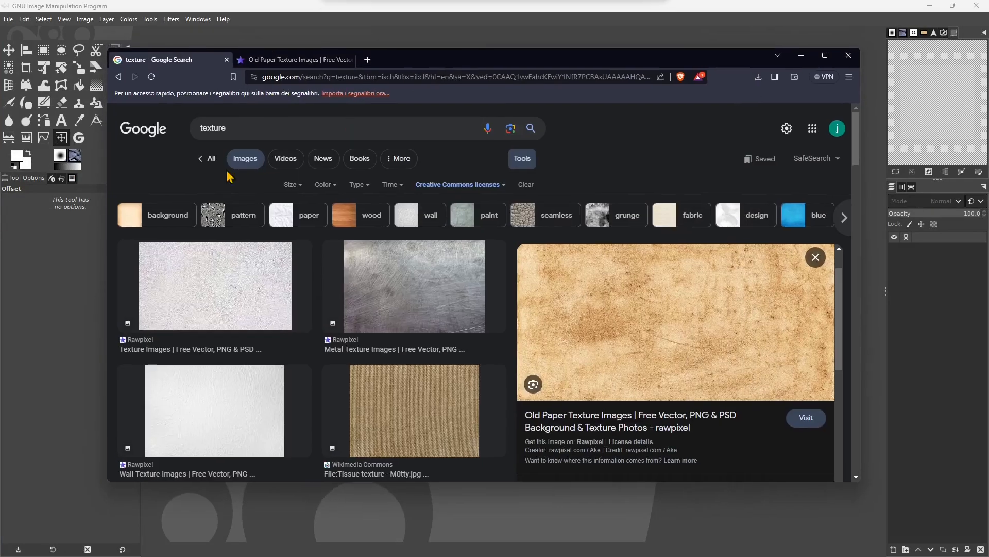
pyautogui.doubleClick(213, 129)
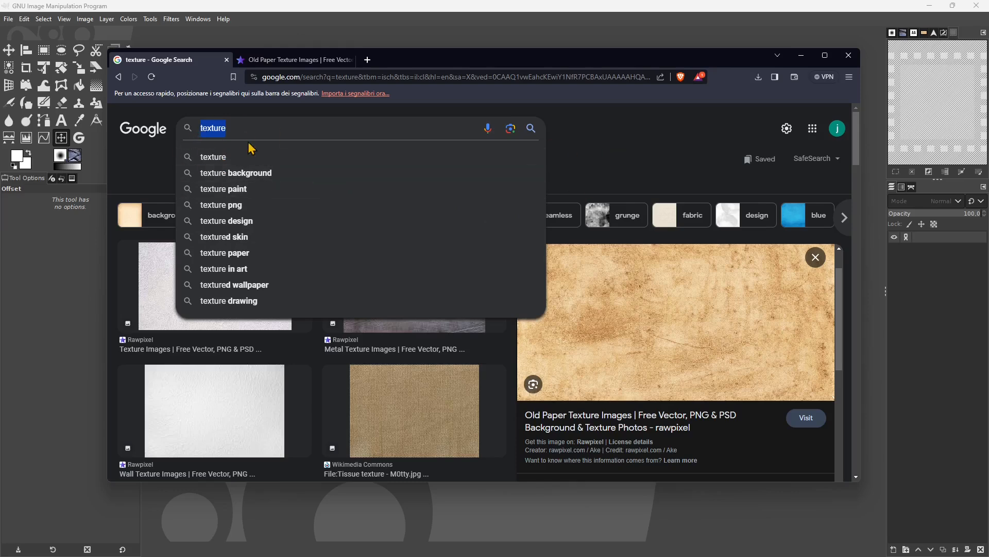
pyautogui.click(596, 149)
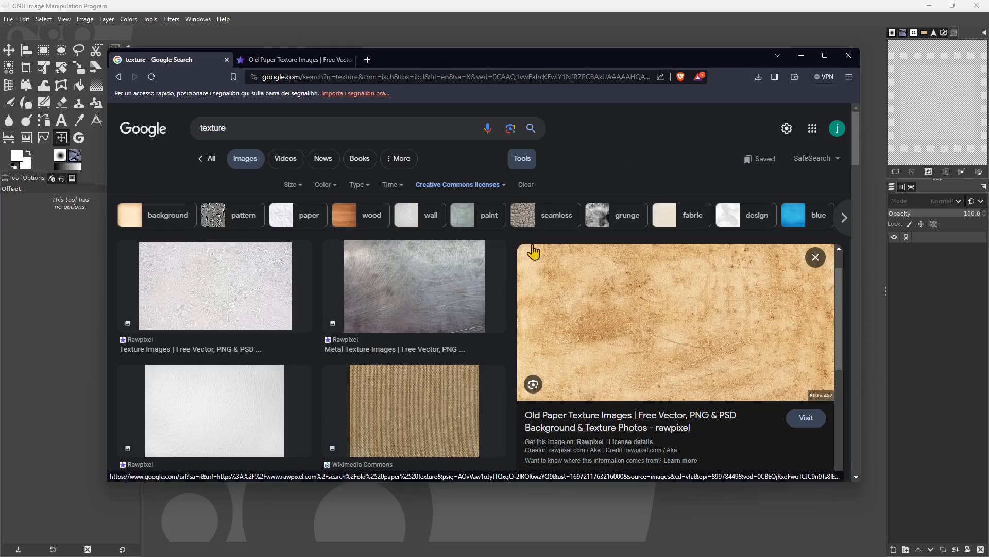
pyautogui.click(261, 61)
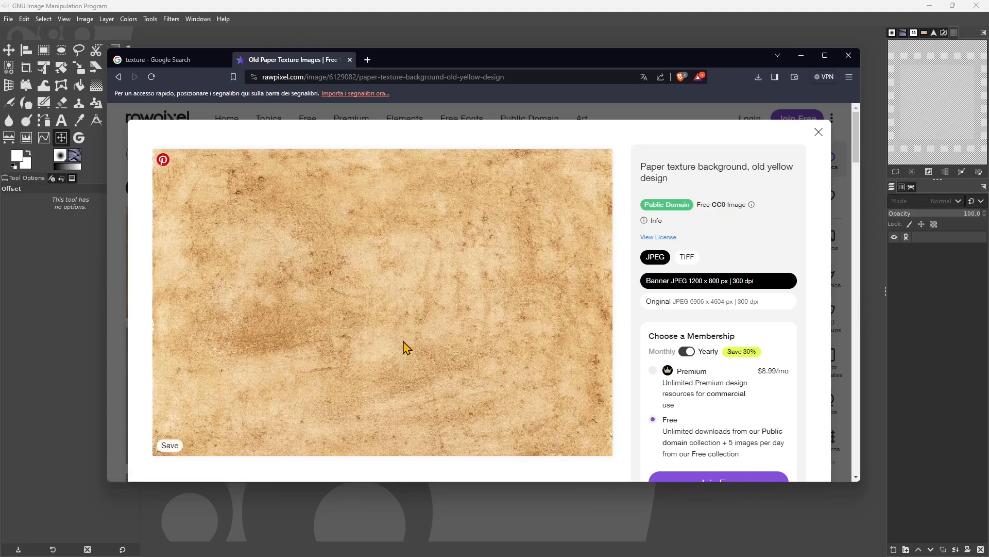
pyautogui.scroll(-1, 718, 405)
pyautogui.scroll(-3, 718, 405)
pyautogui.scroll(3, 672, 357)
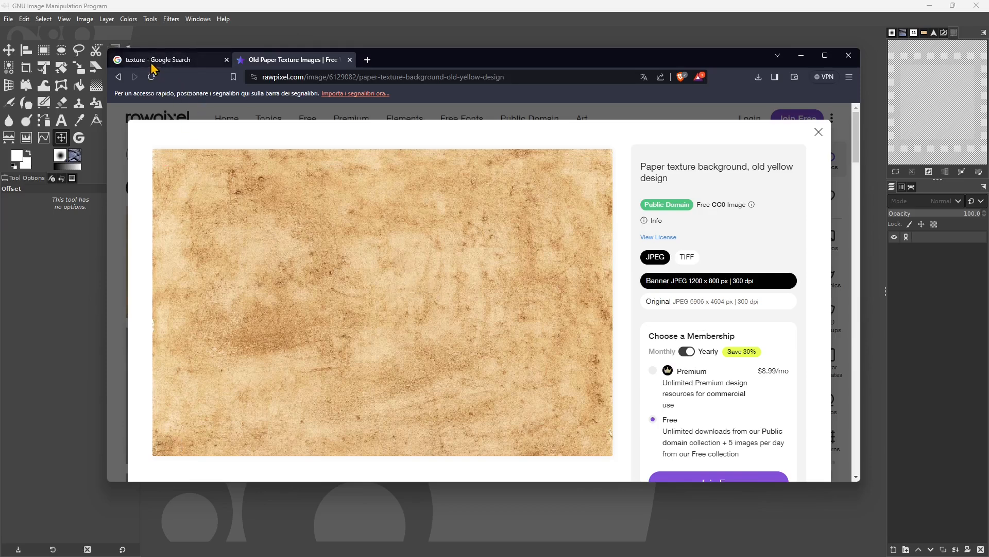
pyautogui.click(801, 55)
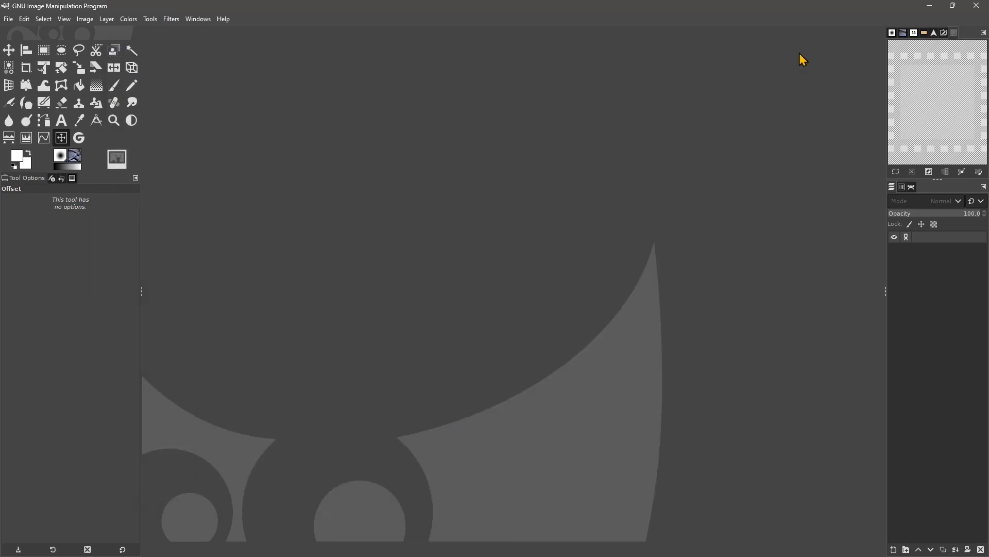
# Step: Open texture old paper.webp from the RawPixel folder inside WORKS
pyautogui.click(9, 19)
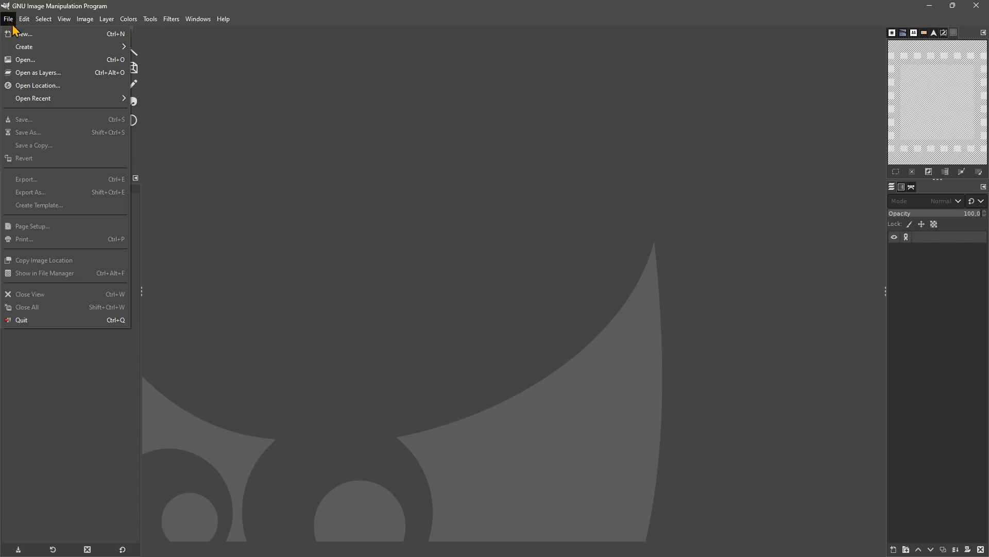
pyautogui.click(29, 61)
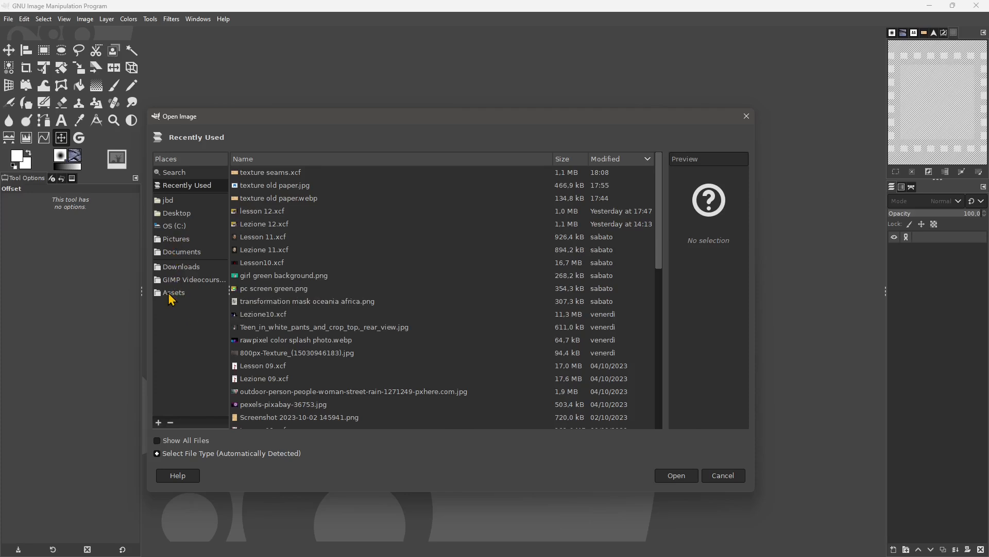
pyautogui.click(180, 267)
pyautogui.click(184, 279)
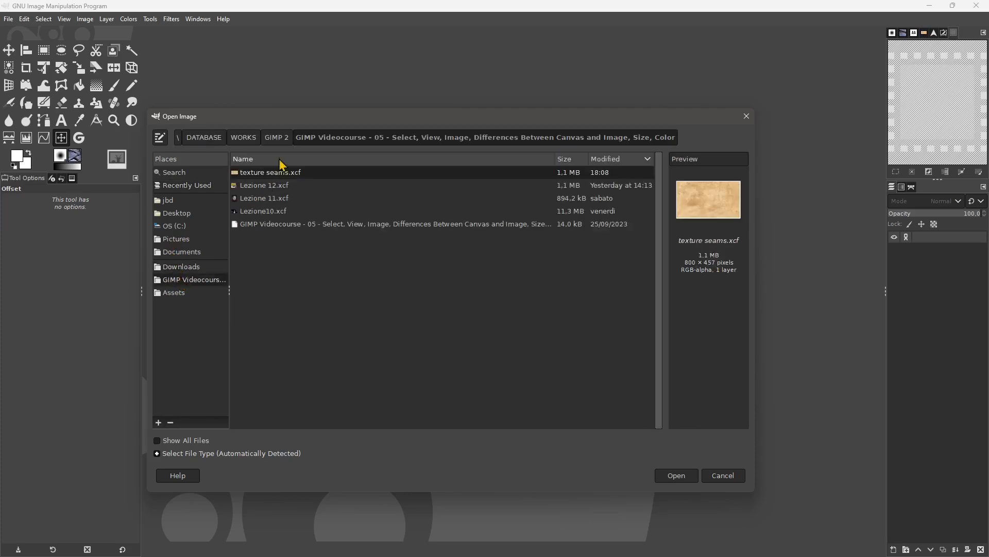
pyautogui.click(243, 137)
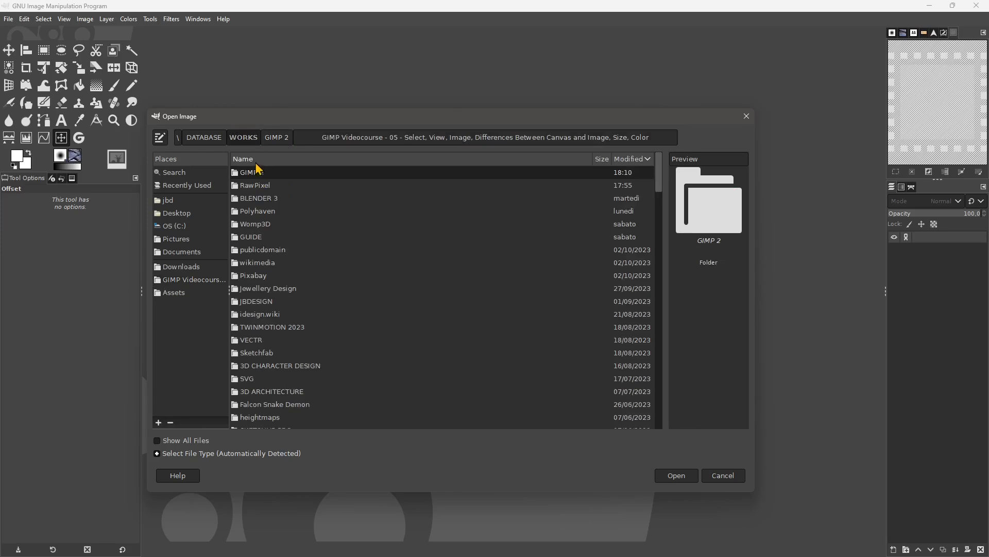
pyautogui.doubleClick(261, 197)
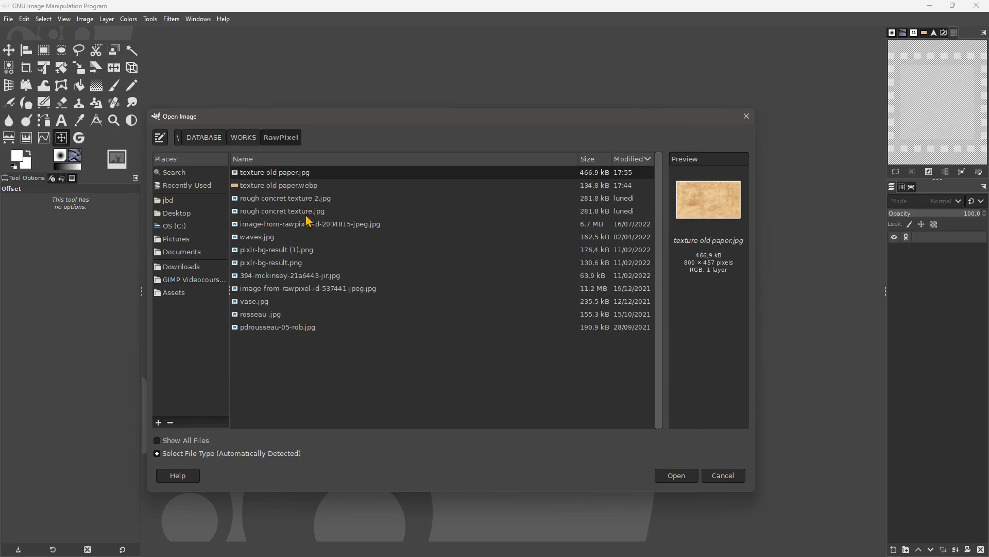
pyautogui.click(260, 199)
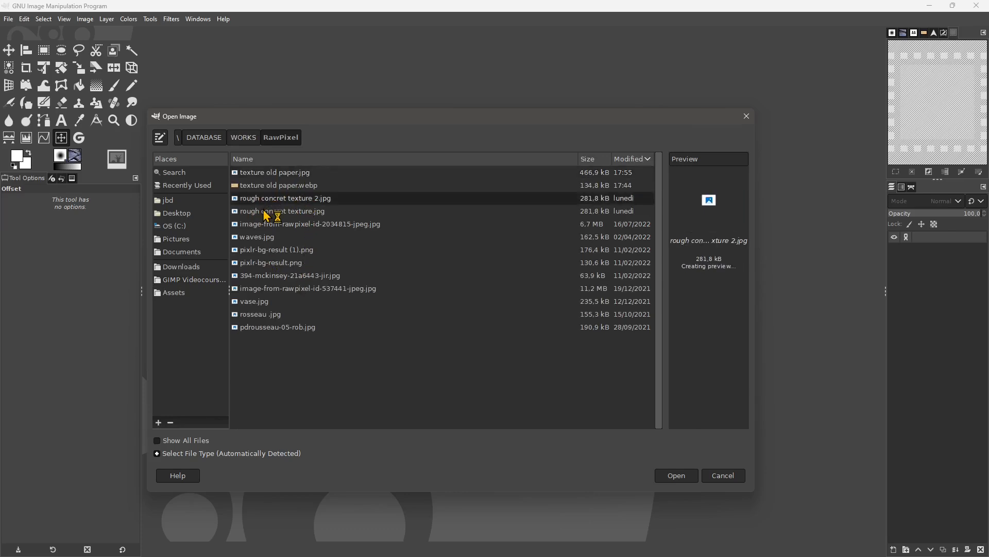
pyautogui.click(274, 187)
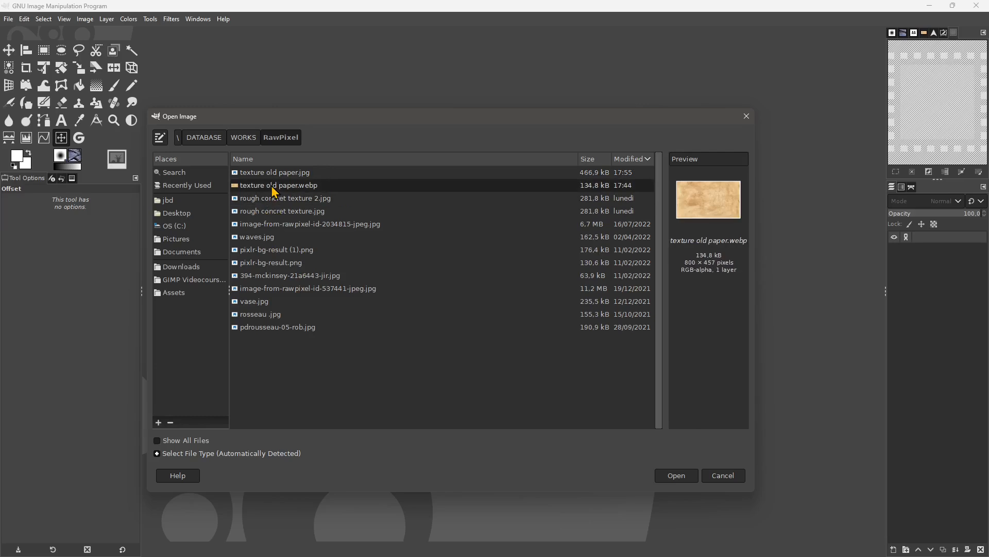
pyautogui.click(677, 475)
pyautogui.click(302, 267)
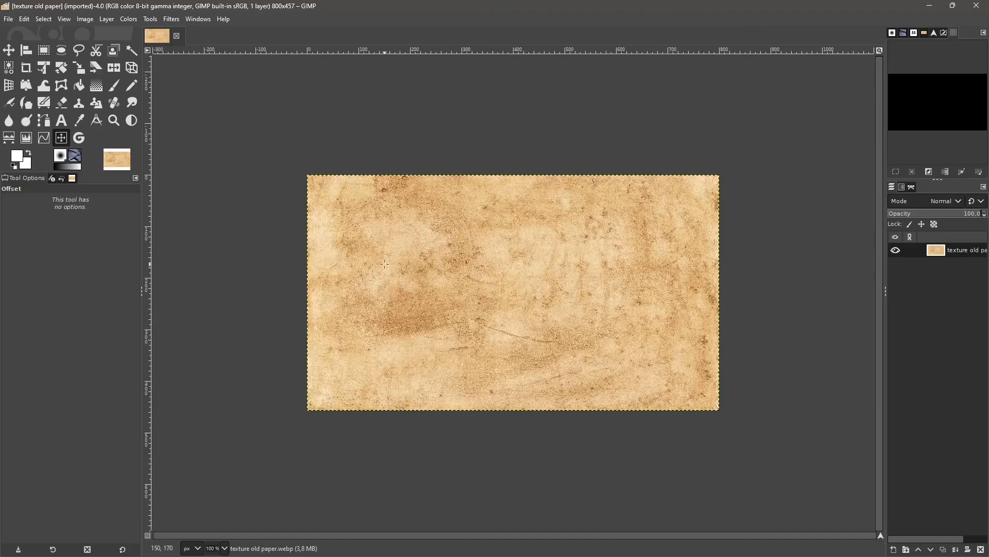
# Step: Start the Offset transform on the old paper layer and move its dialog clear of the image
pyautogui.click(106, 20)
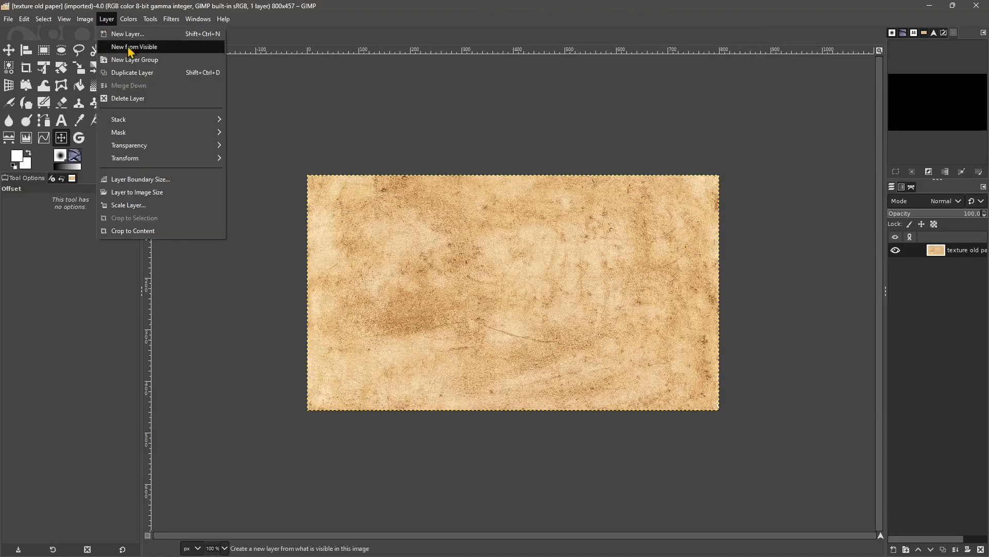
pyautogui.moveTo(155, 162)
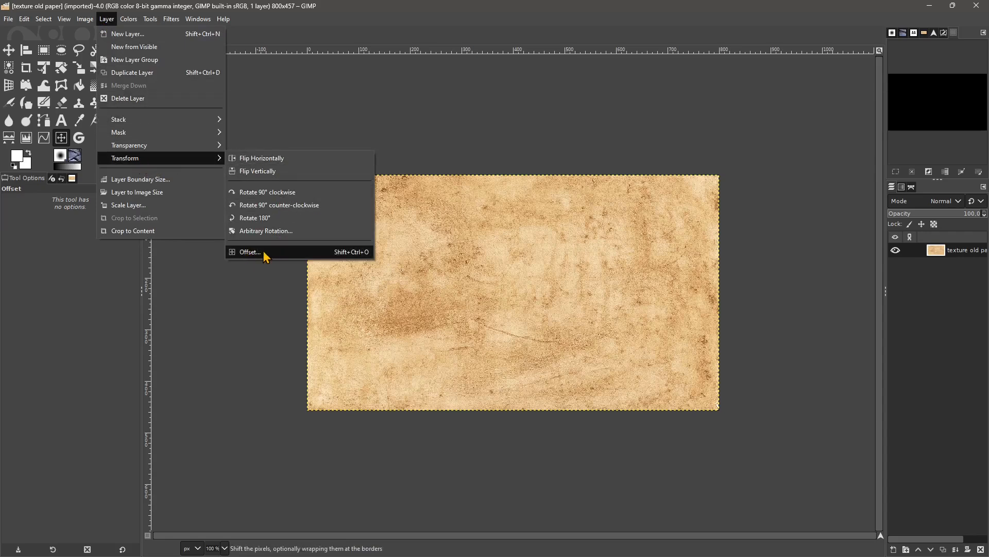
pyautogui.click(356, 253)
pyautogui.moveTo(322, 146); pyautogui.dragTo(173, 150)
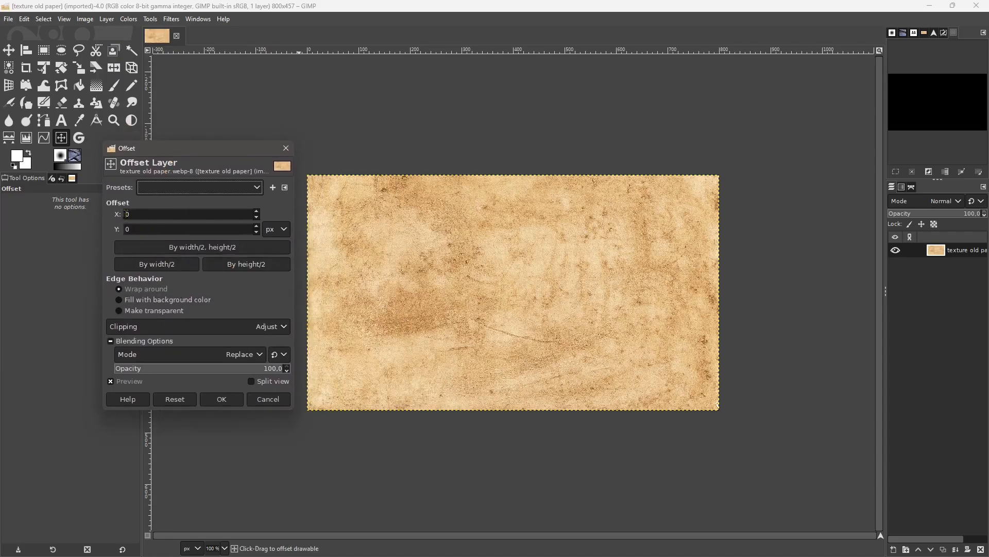
# Step: Try a layer offset of 300 px in both X and Y
pyautogui.moveTo(132, 214); pyautogui.dragTo(123, 214)
pyautogui.write('300')
pyautogui.press('Tab')
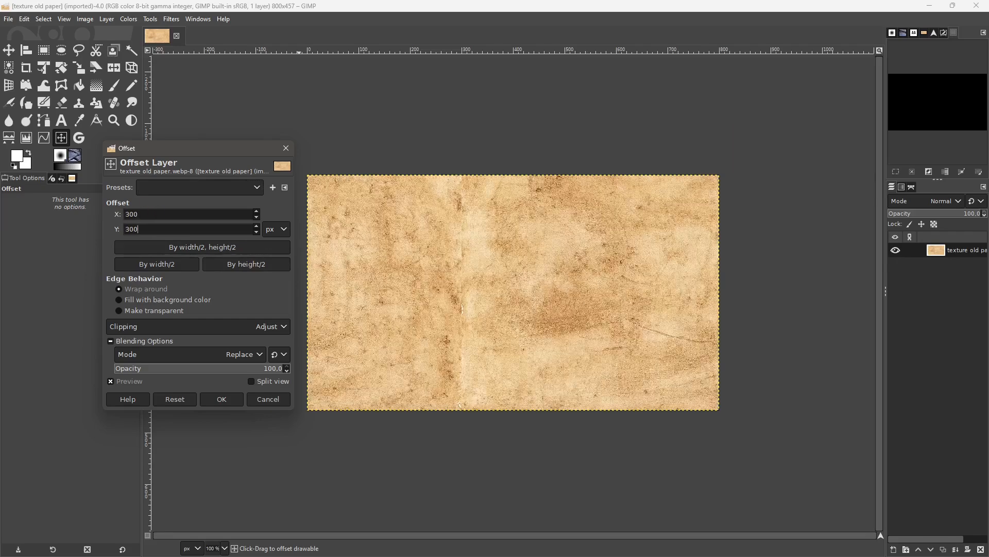
pyautogui.press('Tab')
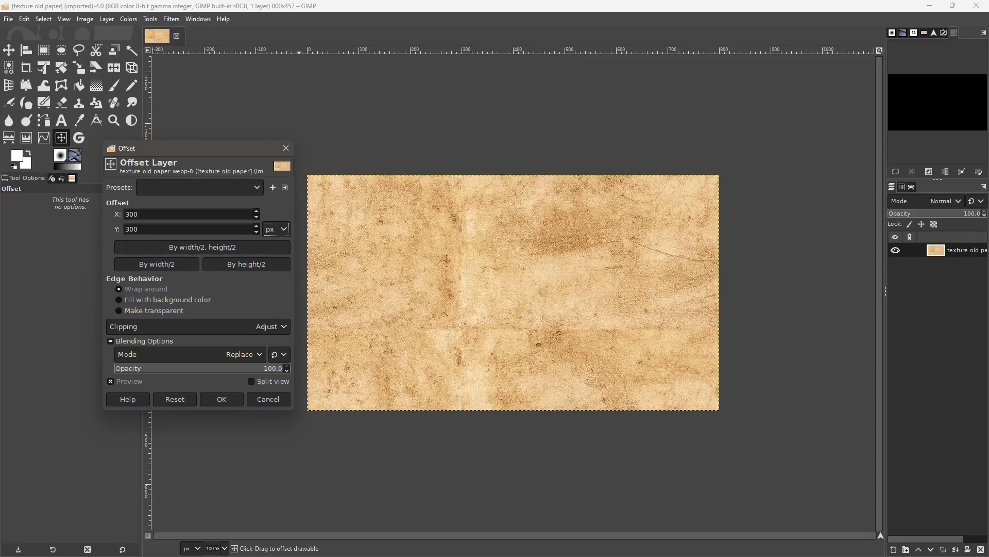
# Step: Set the layer offset to half the width and half the height, and check the seams at the image centre
pyautogui.click(189, 249)
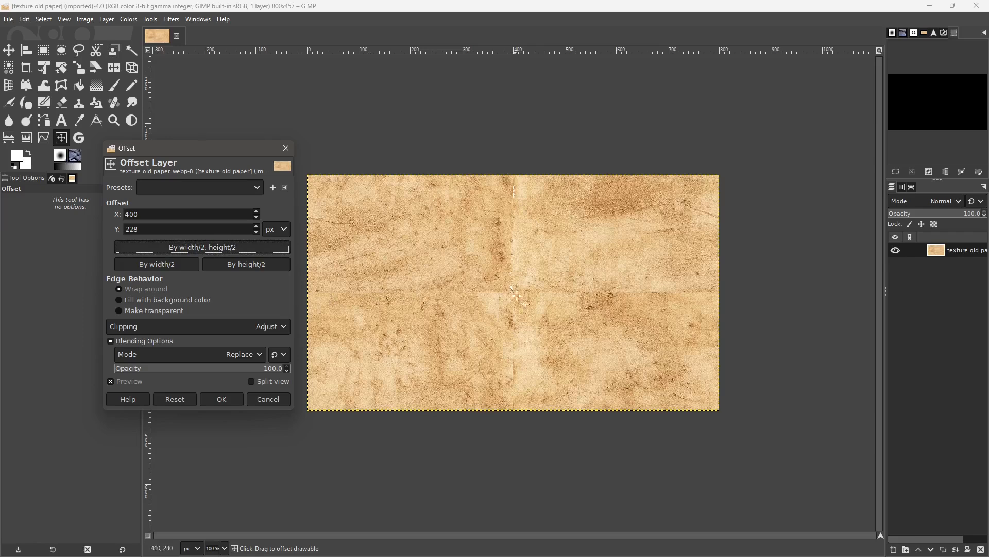
pyautogui.scroll(2, 526, 291)
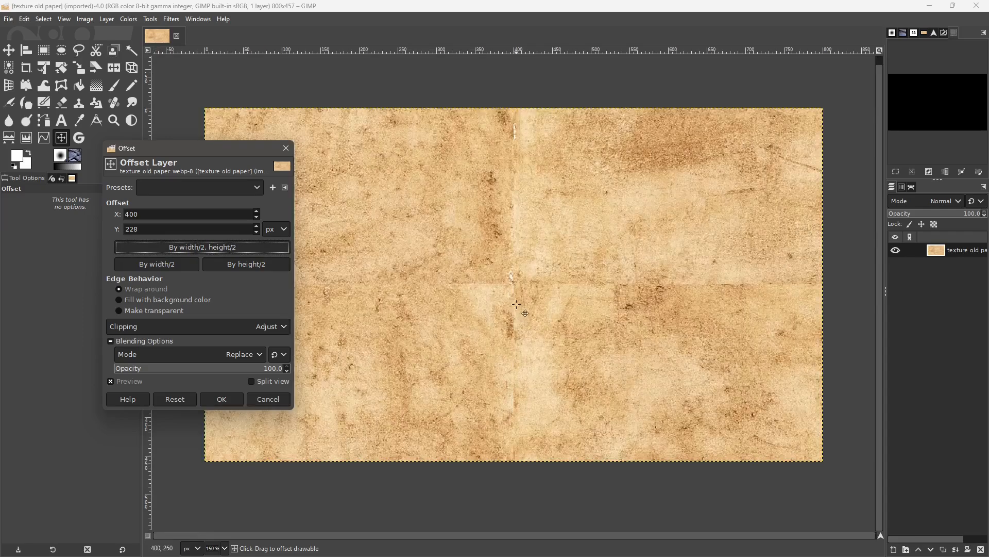
pyautogui.scroll(-1, 511, 118)
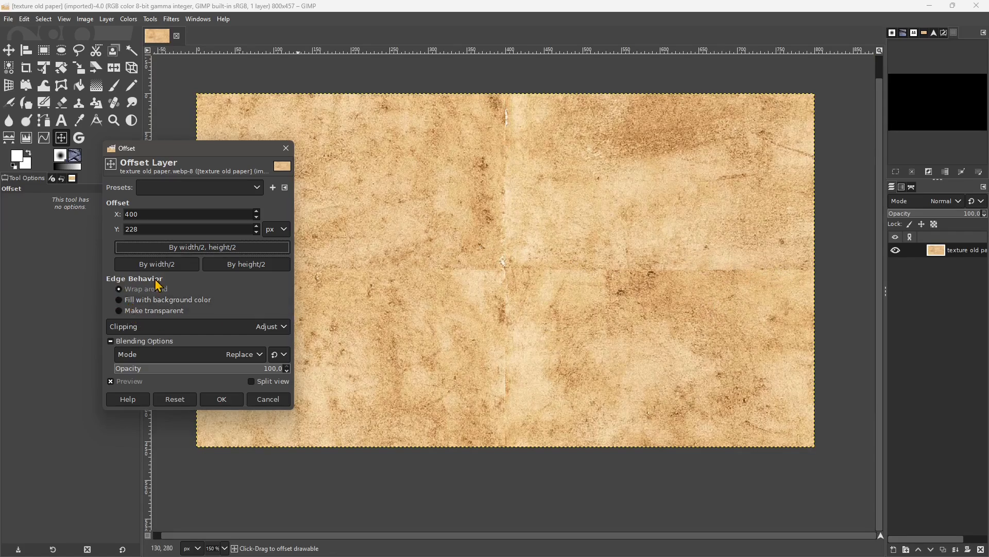
# Step: Preview the background color fill and transparent edge behaviors, then return the offset to Wrap around
pyautogui.click(140, 302)
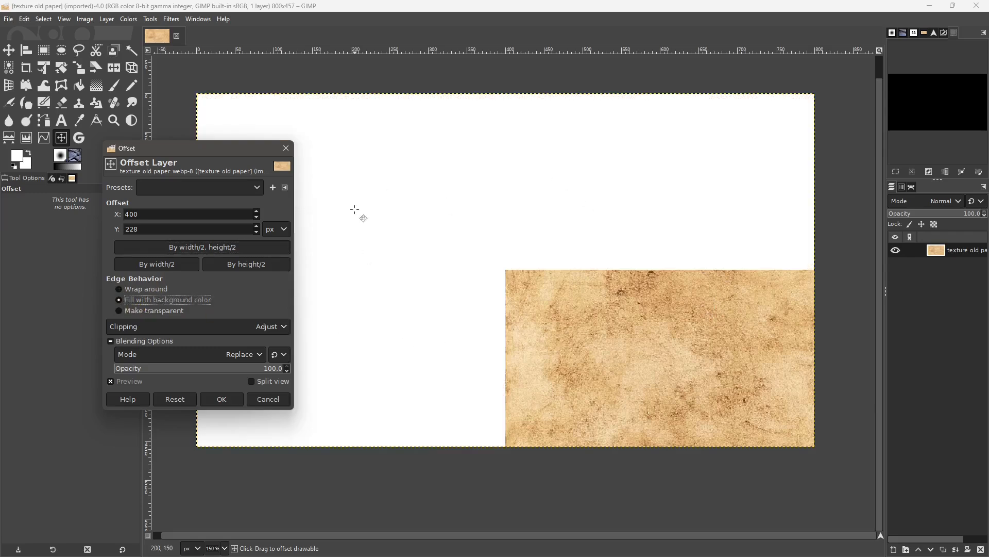
pyautogui.click(135, 311)
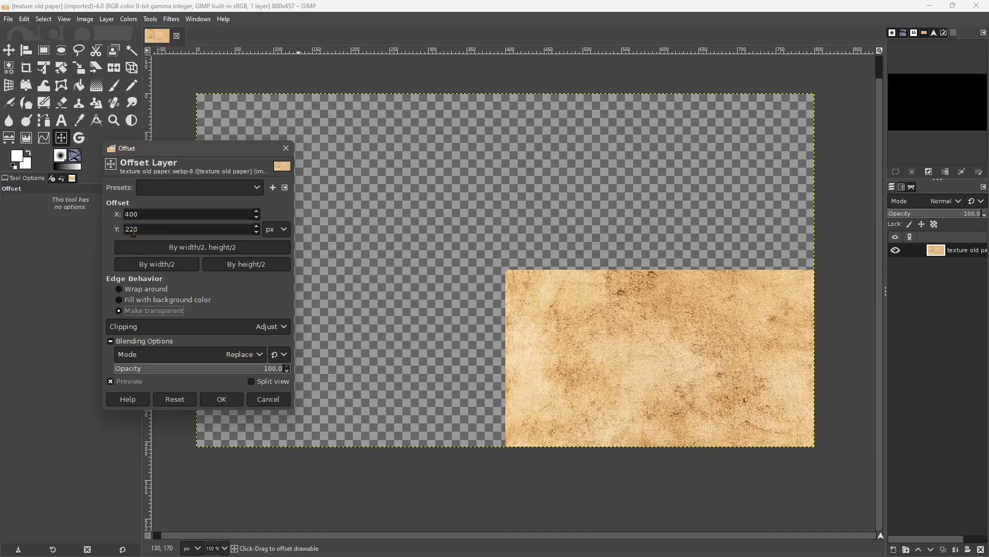
pyautogui.click(148, 290)
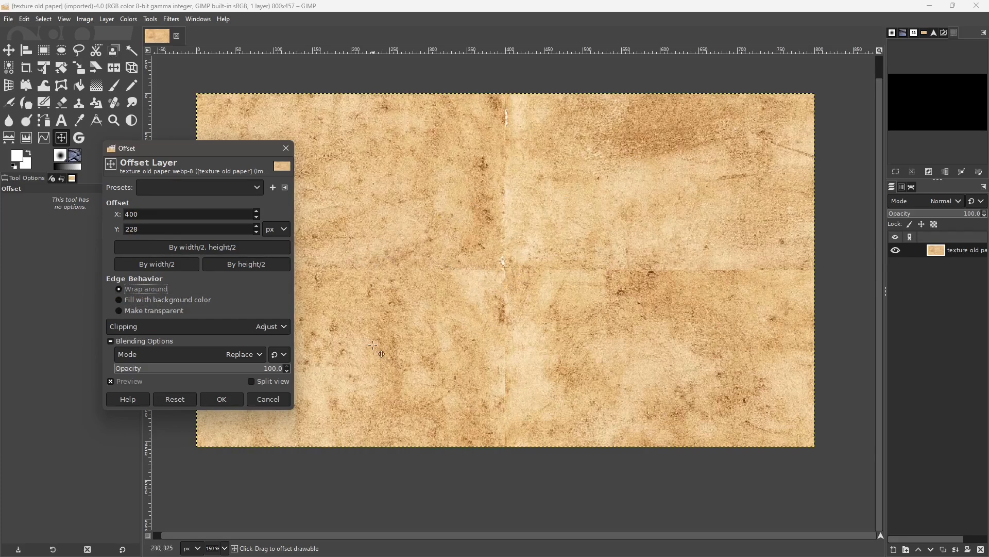
# Step: Apply the wrap-around offset and inspect the seams crossing the middle of the texture
pyautogui.click(226, 400)
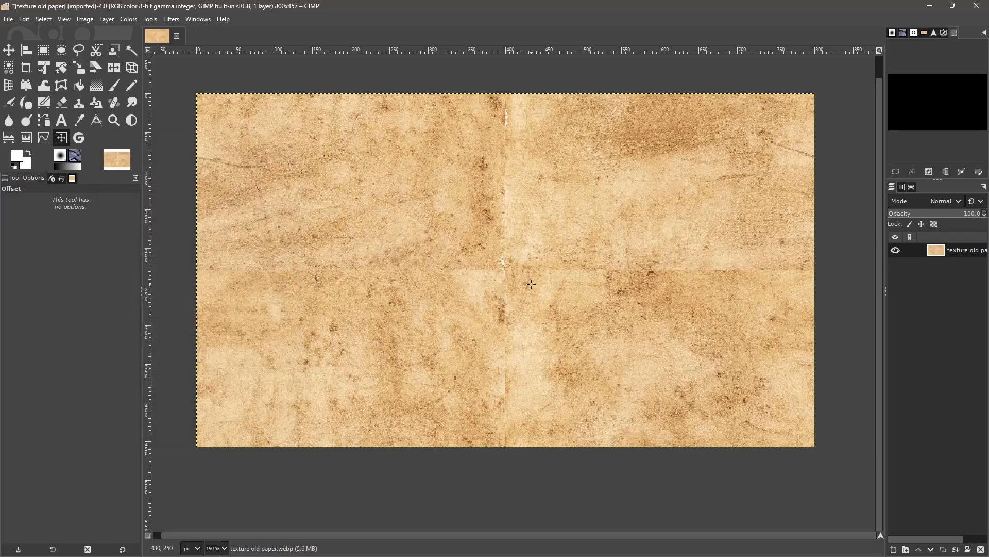
pyautogui.scroll(3, 512, 244)
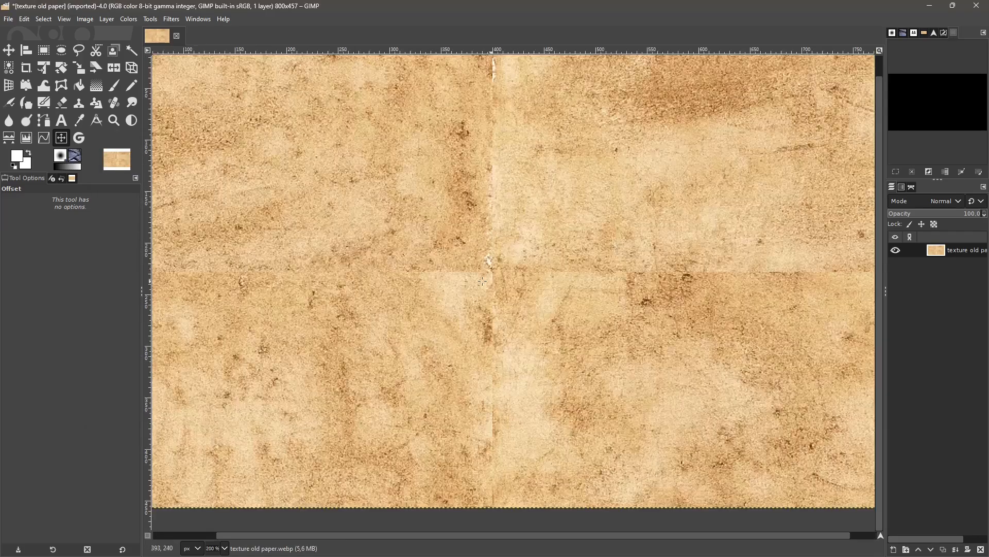
pyautogui.scroll(-3, 554, 253)
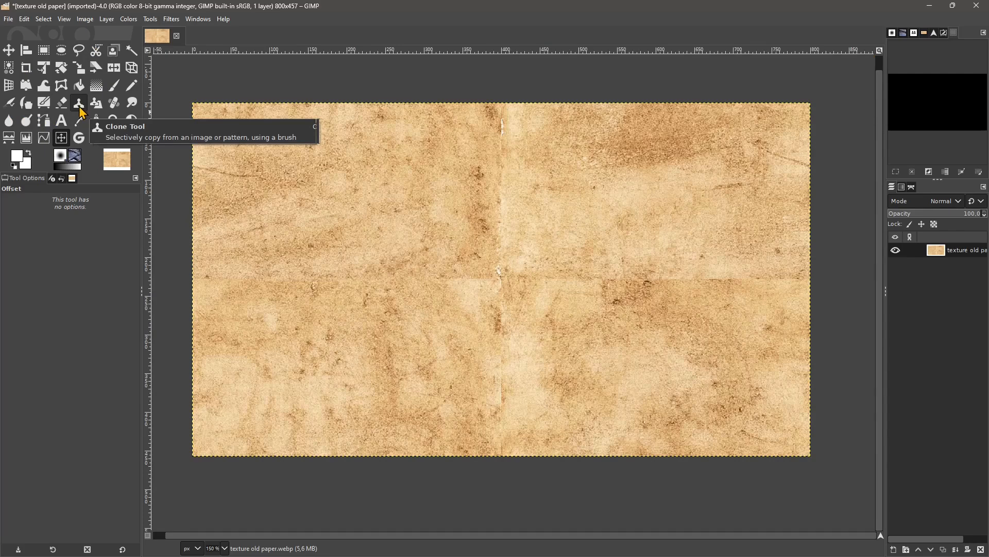
# Step: With the Clone tool, sample paper below the dark stain in the upper right and paint over the seam crossing at the centre
pyautogui.click(80, 105)
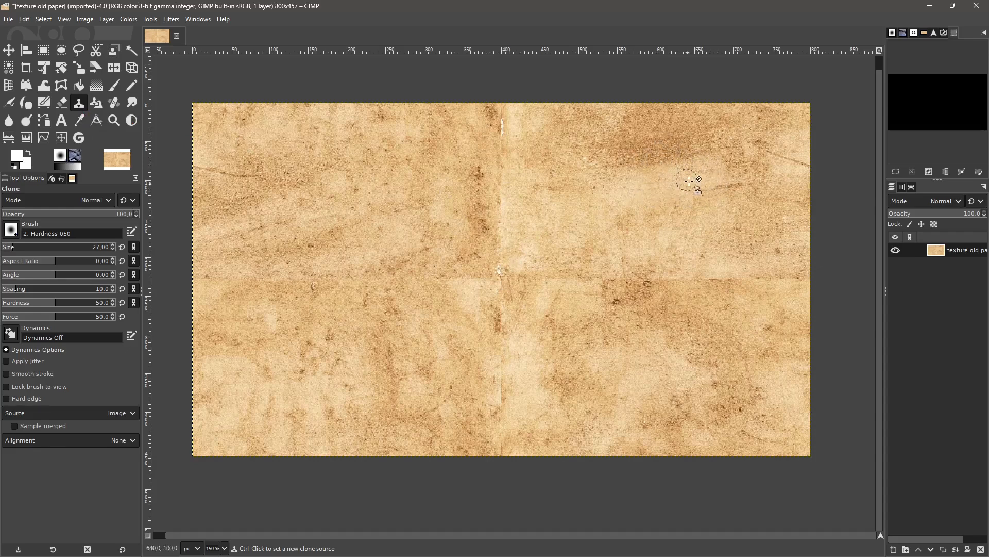
pyautogui.press('ctrl')
pyautogui.keyDown('ctrl'); pyautogui.click(688, 157); pyautogui.keyUp('ctrl')
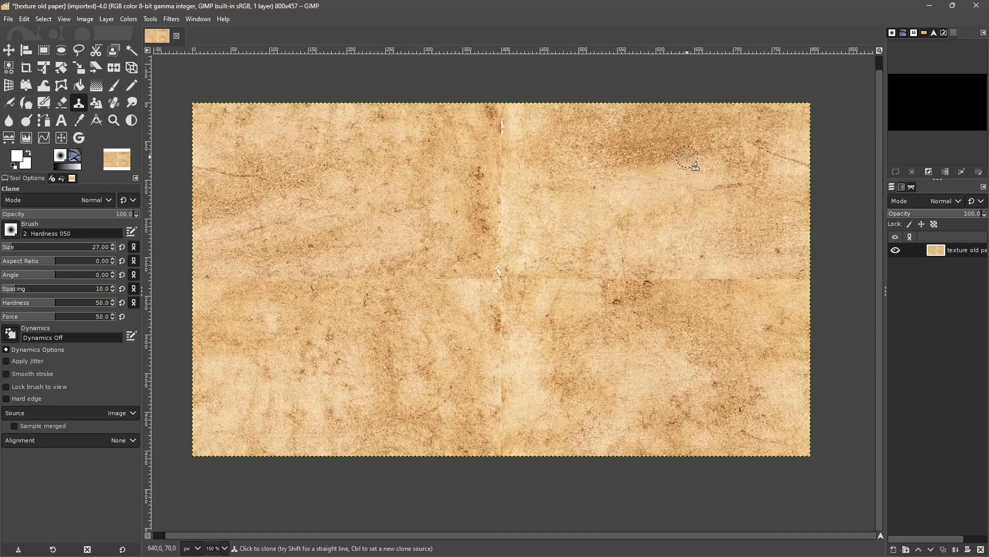
pyautogui.moveTo(487, 290)
pyautogui.mouseDown()
pyautogui.moveTo(496, 254)
pyautogui.moveTo(502, 274)
pyautogui.moveTo(511, 259)
pyautogui.moveTo(549, 276)
pyautogui.moveTo(539, 284)
pyautogui.moveTo(441, 274)
pyautogui.moveTo(418, 282)
pyautogui.moveTo(464, 277)
pyautogui.moveTo(499, 292)
pyautogui.moveTo(476, 297)
pyautogui.moveTo(499, 312)
pyautogui.moveTo(494, 294)
pyautogui.moveTo(503, 387)
pyautogui.moveTo(507, 284)
pyautogui.moveTo(474, 275)
pyautogui.mouseUp()
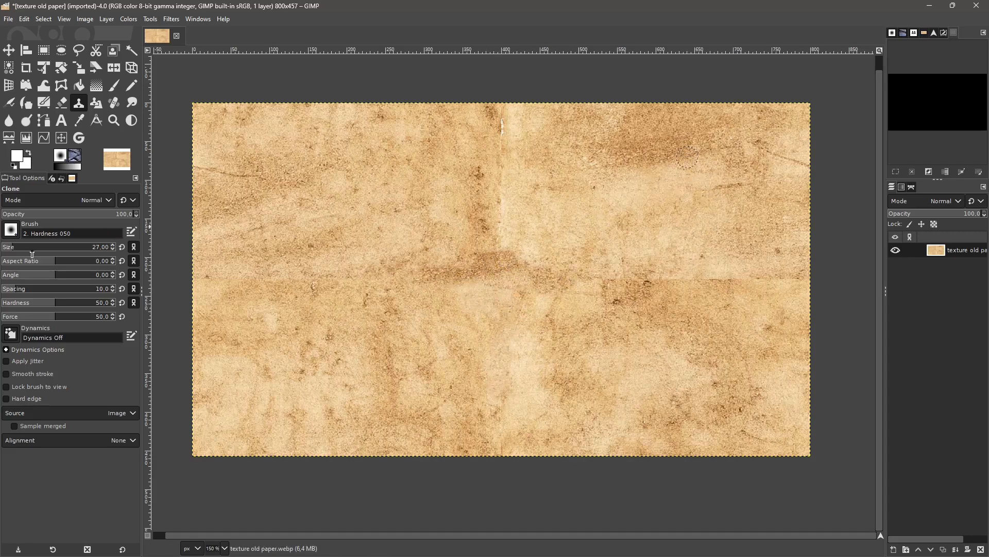
# Step: Set the clone brush size to 50, sample the upper-left paper area and paint over the vertical seam
pyautogui.moveTo(14, 251)
pyautogui.mouseDown()
pyautogui.moveTo(86, 248)
pyautogui.moveTo(19, 254)
pyautogui.moveTo(39, 254)
pyautogui.mouseUp()
pyautogui.keyDown('ctrl'); pyautogui.click(292, 173); pyautogui.keyUp('ctrl')
pyautogui.moveTo(477, 158)
pyautogui.mouseDown()
pyautogui.moveTo(492, 144)
pyautogui.moveTo(492, 117)
pyautogui.moveTo(524, 121)
pyautogui.moveTo(507, 144)
pyautogui.moveTo(510, 181)
pyautogui.moveTo(487, 195)
pyautogui.moveTo(535, 209)
pyautogui.moveTo(481, 209)
pyautogui.moveTo(490, 233)
pyautogui.moveTo(518, 252)
pyautogui.moveTo(608, 263)
pyautogui.moveTo(529, 234)
pyautogui.moveTo(483, 189)
pyautogui.moveTo(411, 227)
pyautogui.mouseUp()
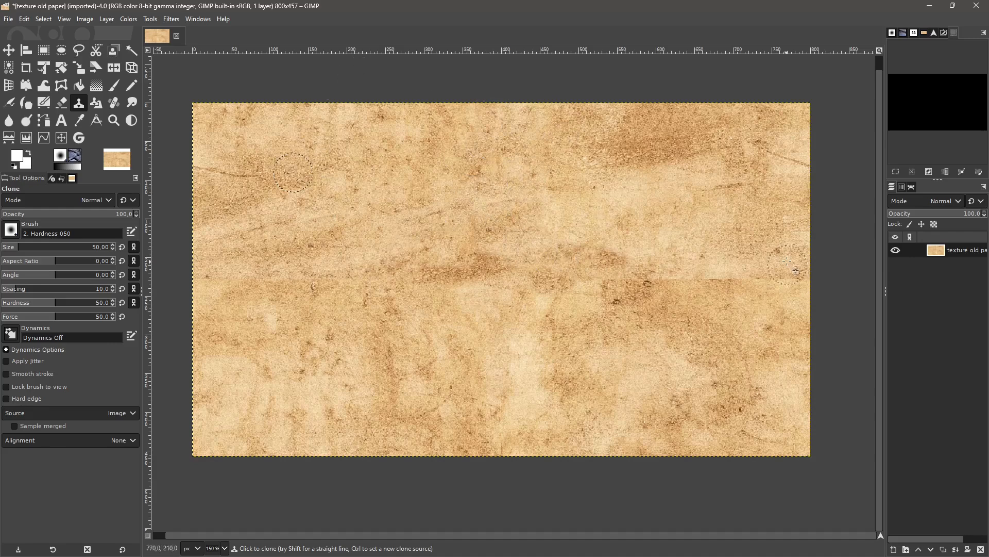
# Step: Sample clean paper in the upper-right area and clone it over the horizontal seam just right of centre
pyautogui.press('ctrl')
pyautogui.keyDown('ctrl'); pyautogui.click(710, 174); pyautogui.keyUp('ctrl')
pyautogui.moveTo(648, 272)
pyautogui.mouseDown()
pyautogui.moveTo(617, 274)
pyautogui.moveTo(569, 304)
pyautogui.moveTo(572, 280)
pyautogui.moveTo(546, 263)
pyautogui.moveTo(540, 313)
pyautogui.moveTo(592, 312)
pyautogui.moveTo(640, 279)
pyautogui.mouseUp()
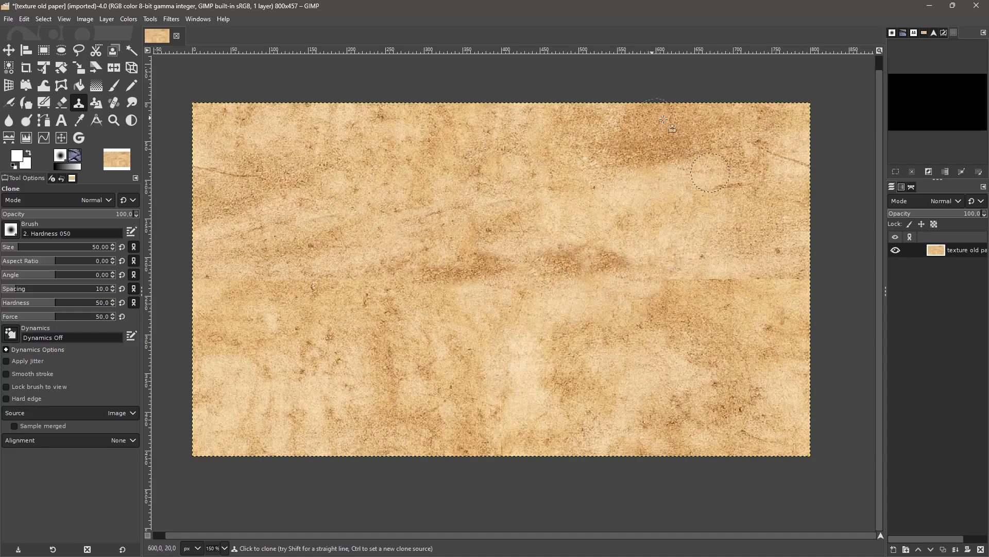
# Step: Clone clean paper from the upper-left area over the rest of the horizontal seam, and from the lower-left area over the lower vertical seam
pyautogui.keyDown('ctrl'); pyautogui.click(254, 161); pyautogui.keyUp('ctrl')
pyautogui.moveTo(654, 292)
pyautogui.mouseDown()
pyautogui.moveTo(704, 259)
pyautogui.moveTo(705, 276)
pyautogui.moveTo(741, 251)
pyautogui.moveTo(772, 292)
pyautogui.moveTo(766, 278)
pyautogui.moveTo(807, 287)
pyautogui.mouseUp()
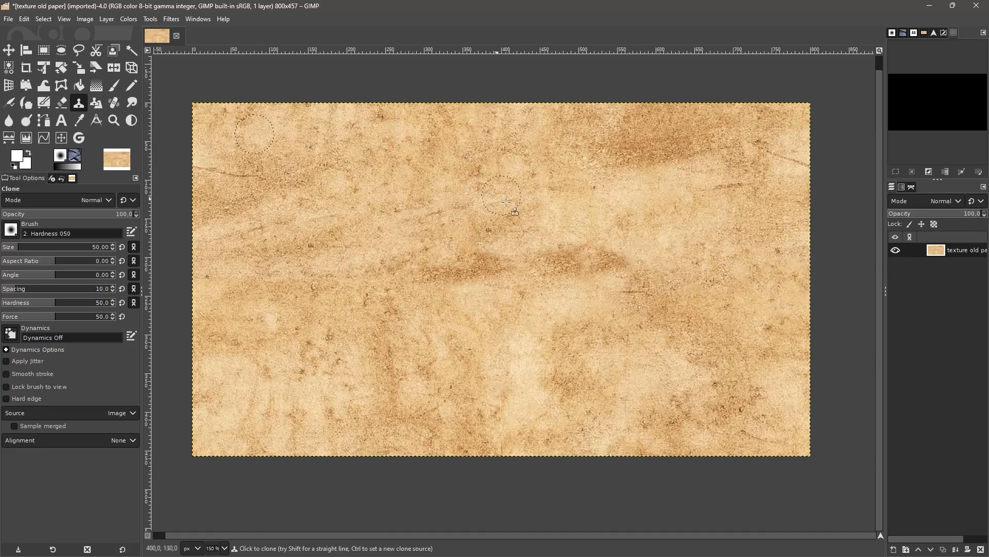
pyautogui.keyDown('ctrl'); pyautogui.click(235, 372); pyautogui.keyUp('ctrl')
pyautogui.moveTo(478, 349)
pyautogui.mouseDown()
pyautogui.moveTo(491, 311)
pyautogui.moveTo(484, 362)
pyautogui.moveTo(513, 383)
pyautogui.moveTo(473, 388)
pyautogui.moveTo(496, 418)
pyautogui.moveTo(486, 457)
pyautogui.mouseUp()
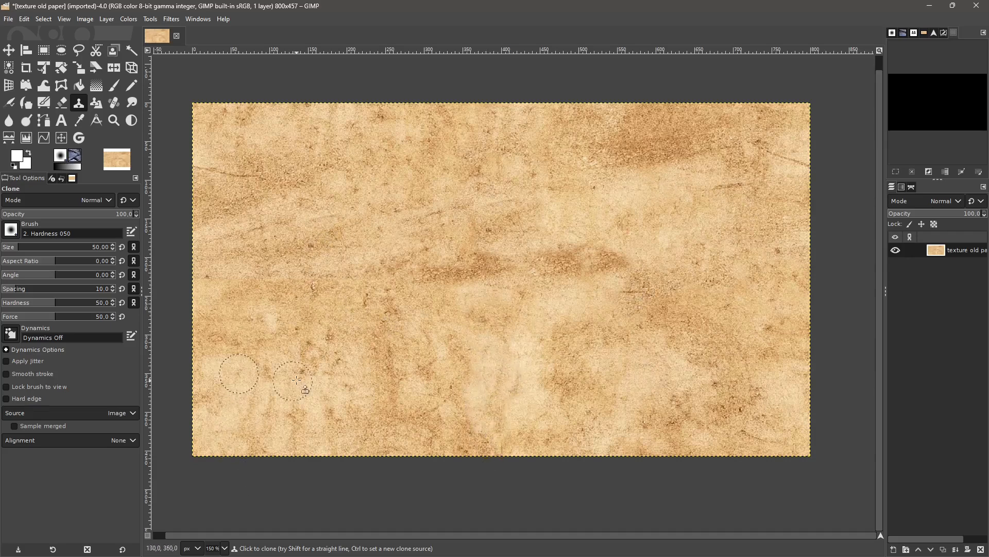
# Step: Clone paper sampled from other areas over the dark spots left of centre and the dark streak right of centre
pyautogui.keyDown('ctrl'); pyautogui.click(681, 349); pyautogui.keyUp('ctrl')
pyautogui.moveTo(328, 311)
pyautogui.mouseDown()
pyautogui.moveTo(279, 246)
pyautogui.moveTo(245, 273)
pyautogui.moveTo(262, 340)
pyautogui.moveTo(314, 324)
pyautogui.moveTo(313, 382)
pyautogui.mouseUp()
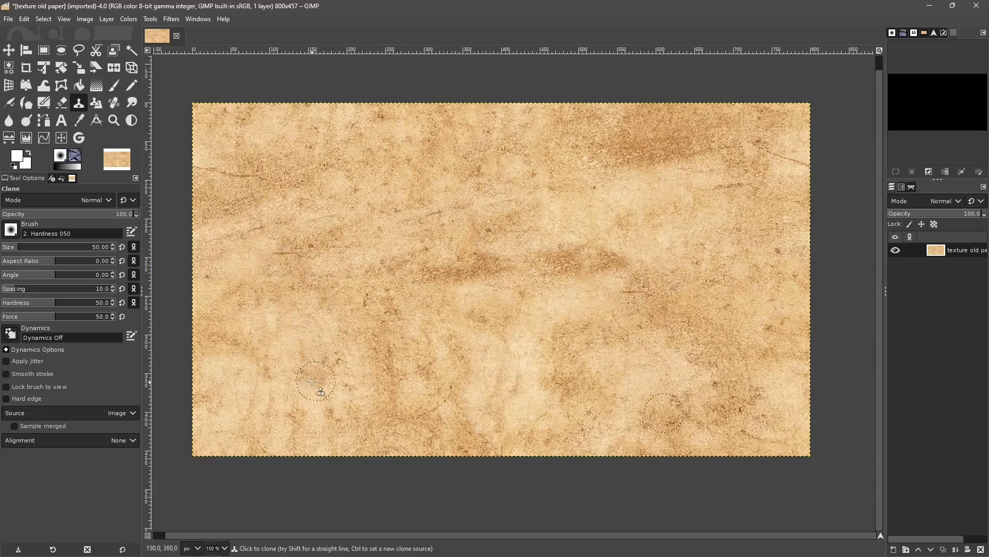
pyautogui.moveTo(587, 216)
pyautogui.mouseDown()
pyautogui.moveTo(559, 252)
pyautogui.moveTo(621, 290)
pyautogui.mouseUp()
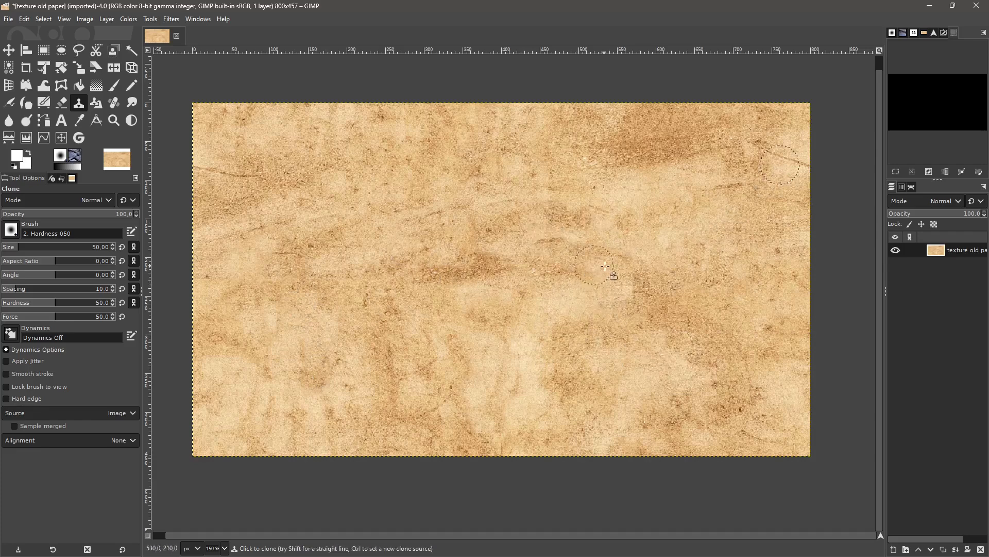
pyautogui.keyDown('ctrl'); pyautogui.click(444, 198); pyautogui.keyUp('ctrl')
pyautogui.moveTo(546, 247)
pyautogui.mouseDown()
pyautogui.moveTo(609, 272)
pyautogui.moveTo(622, 263)
pyautogui.moveTo(613, 294)
pyautogui.moveTo(643, 307)
pyautogui.moveTo(637, 271)
pyautogui.moveTo(648, 351)
pyautogui.mouseUp()
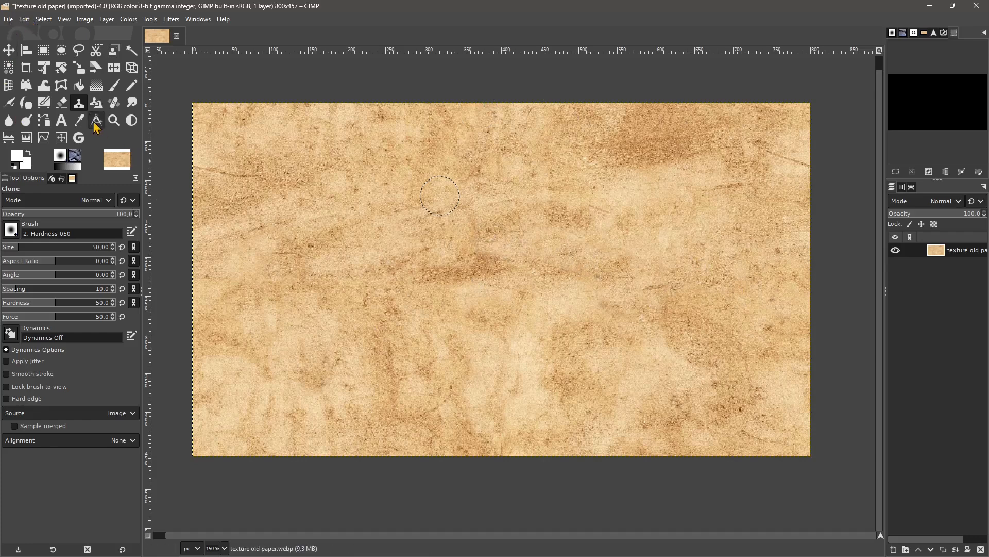
# Step: Export the texture to the RawPixel folder as texture old paper 2.jpg with a raised JPEG quality
pyautogui.click(9, 20)
pyautogui.click(17, 22)
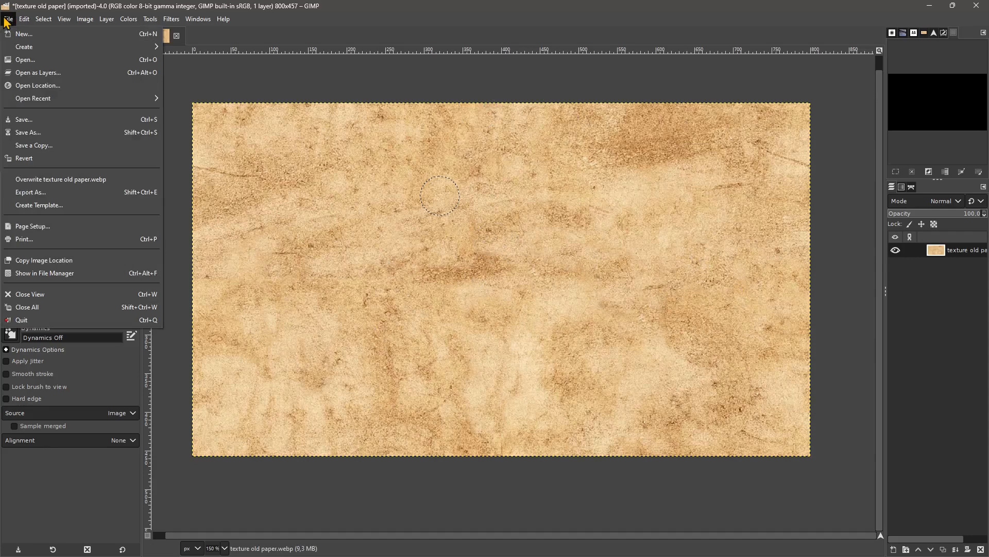
pyautogui.click(31, 192)
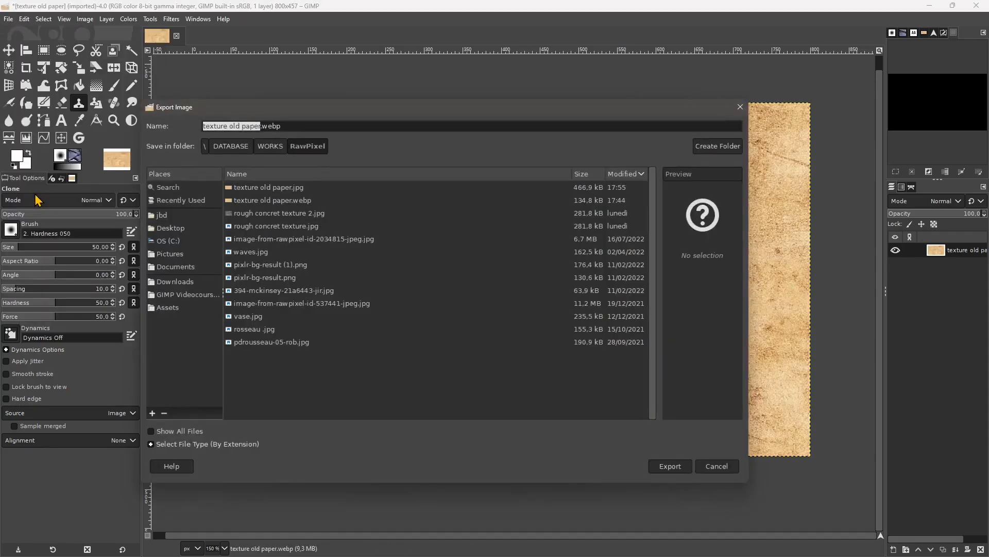
pyautogui.click(252, 126)
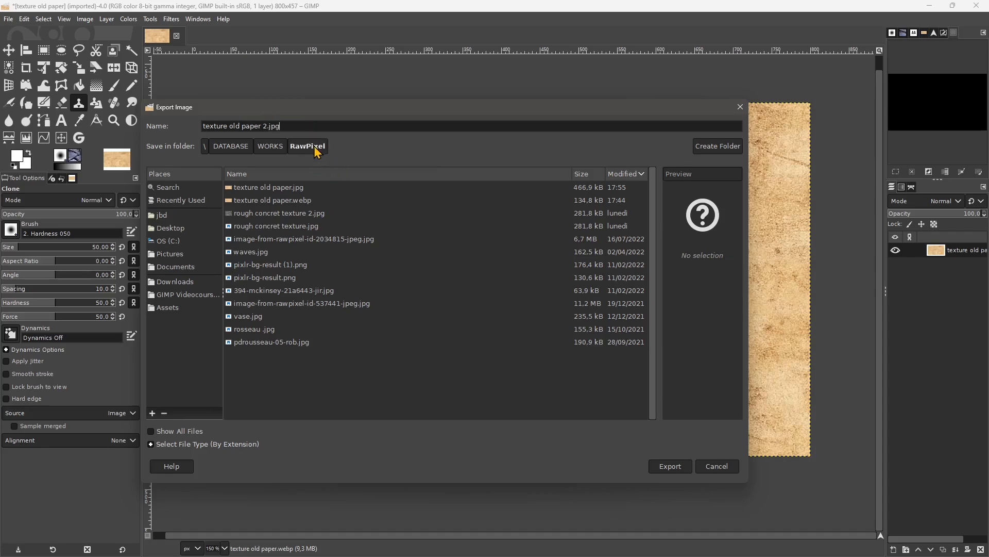
pyautogui.click(660, 466)
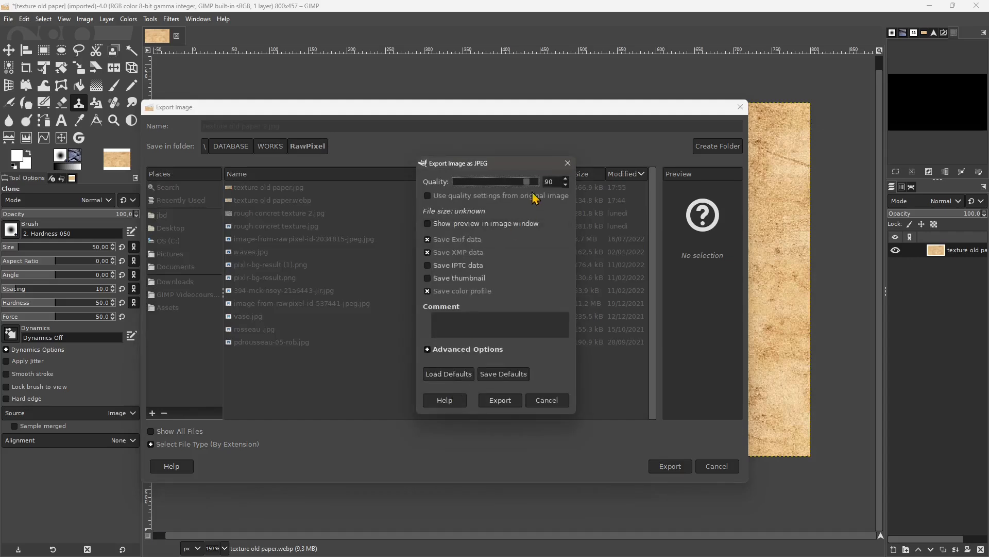
pyautogui.moveTo(532, 179); pyautogui.dragTo(553, 185)
pyautogui.click(503, 401)
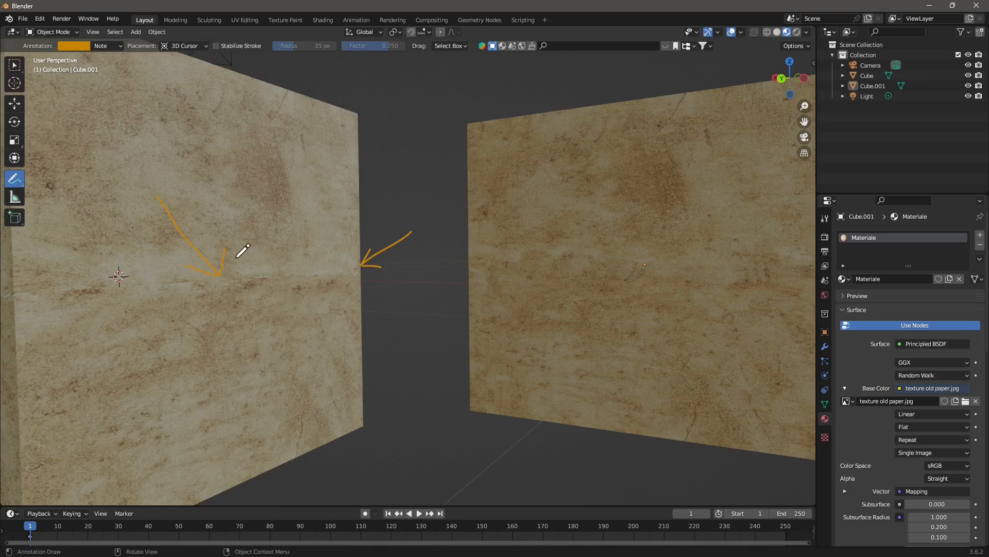
# Step: In Blender, annotate the seam line across the left cube and draw crossing diagonal, horizontal and vertical lines over the right cube's face
pyautogui.moveTo(25, 294); pyautogui.dragTo(349, 278)
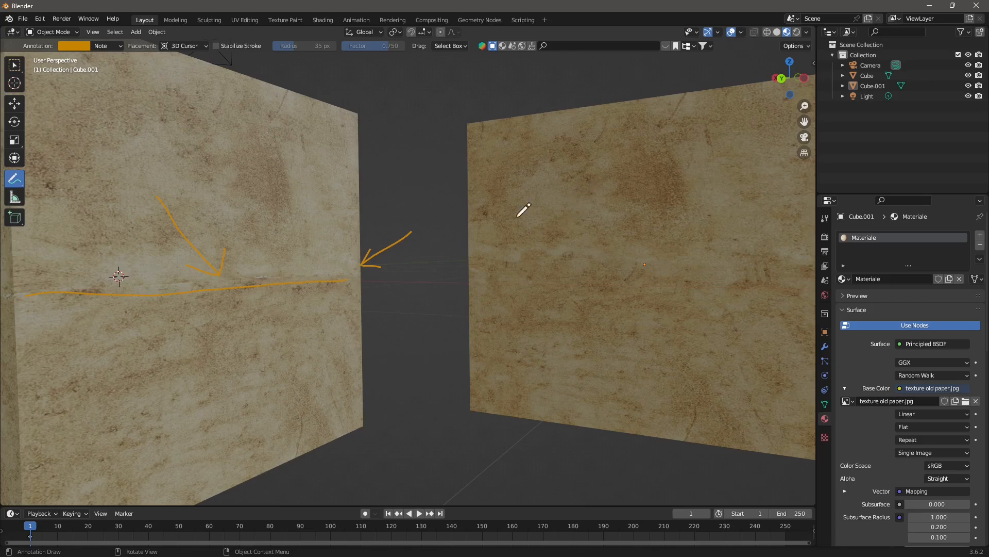
pyautogui.moveTo(562, 200); pyautogui.dragTo(742, 345)
pyautogui.moveTo(625, 353); pyautogui.dragTo(761, 190)
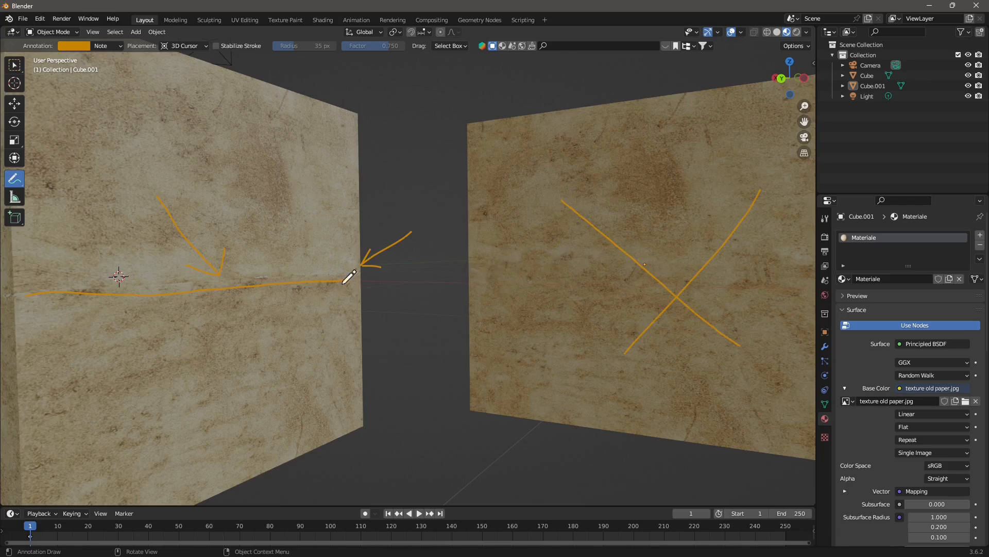
pyautogui.moveTo(487, 275); pyautogui.dragTo(769, 279)
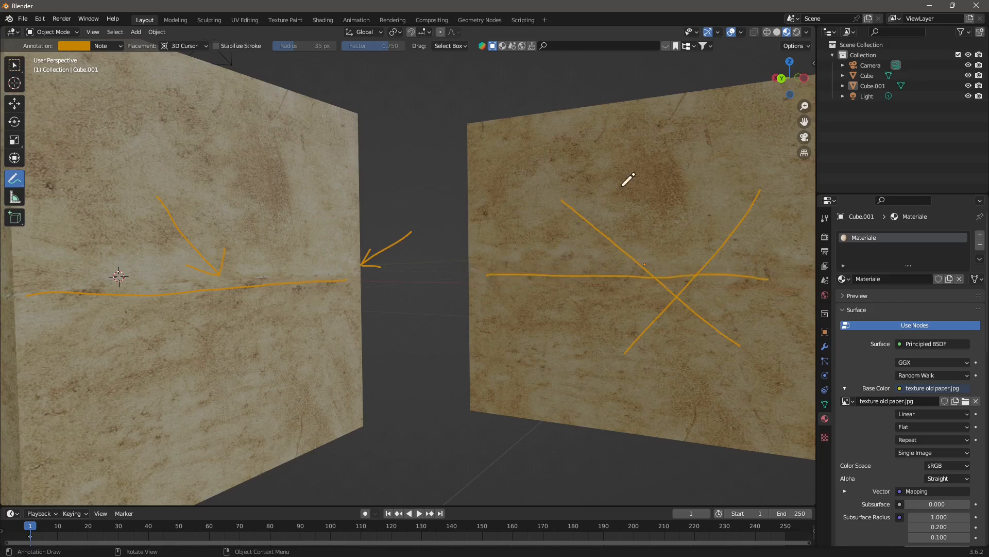
pyautogui.moveTo(661, 125); pyautogui.dragTo(667, 382)
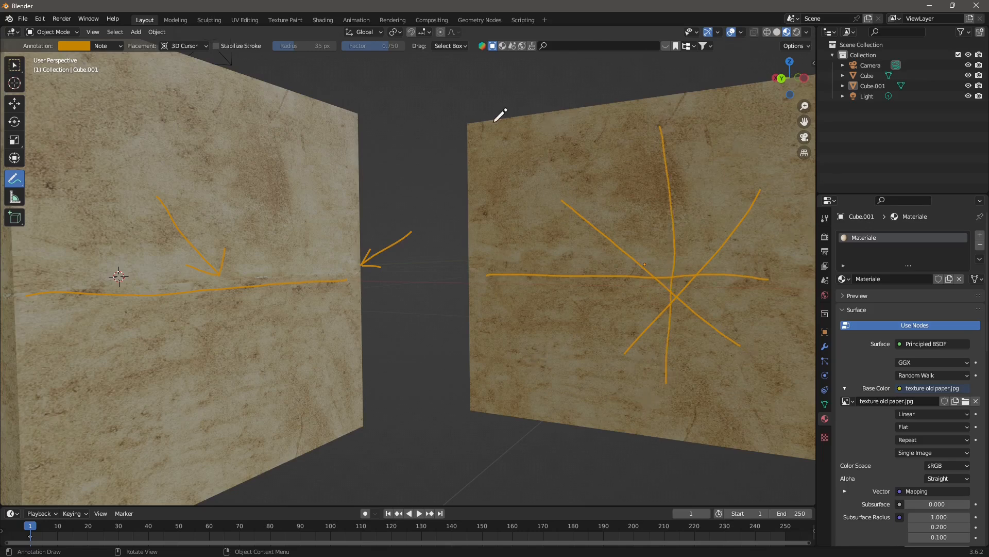
# Step: Start a new scene without saving the changes to the current one
pyautogui.click(23, 18)
pyautogui.moveTo(39, 30)
pyautogui.click(126, 33)
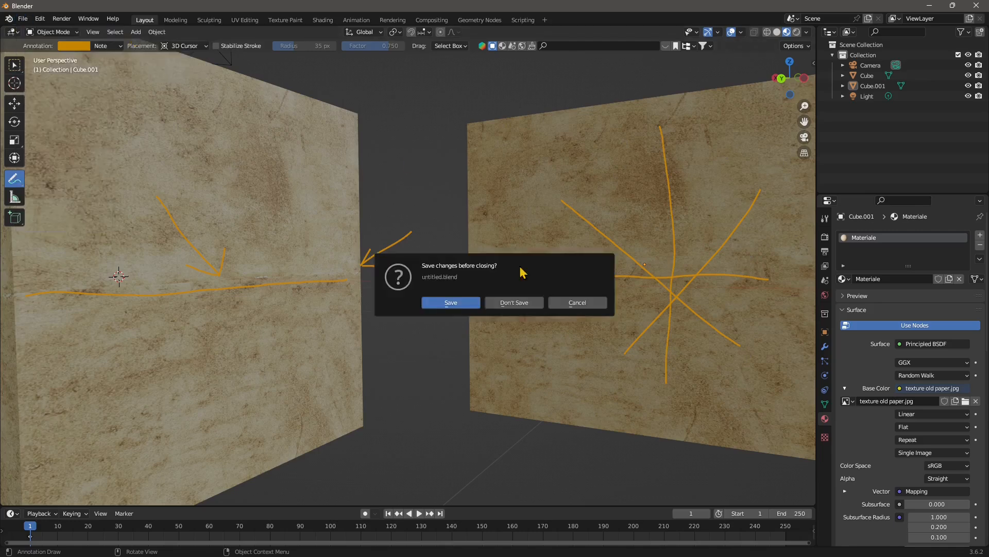
pyautogui.click(521, 305)
# Step: Duplicate the default cube and move the copy along the Y axis to about -3.39 m, beside the original
pyautogui.moveTo(427, 380); pyautogui.dragTo(526, 241)
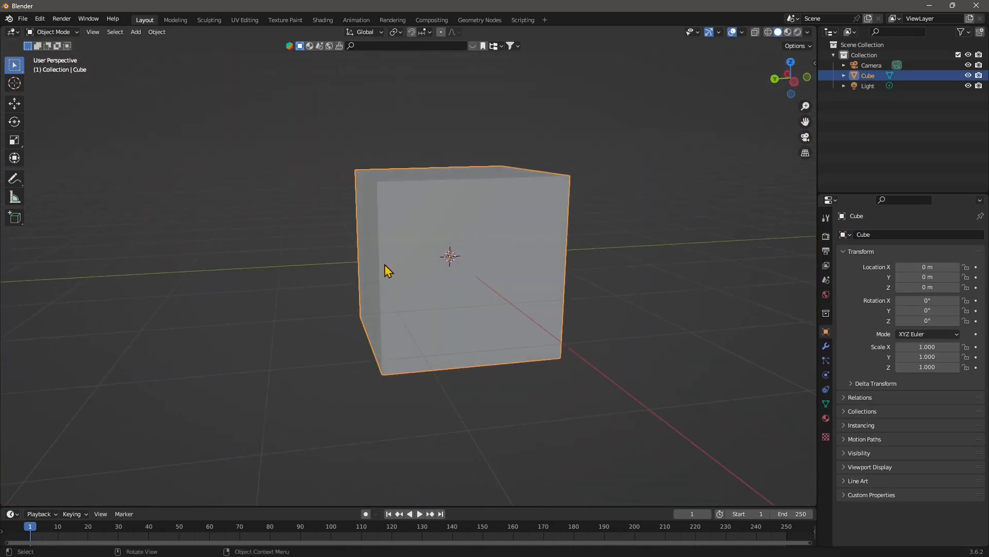
pyautogui.scroll(-2, 385, 265)
pyautogui.moveTo(385, 264); pyautogui.dragTo(406, 272)
pyautogui.hotkey('ctrl', 'c')
pyautogui.hotkey('ctrl', 'v')
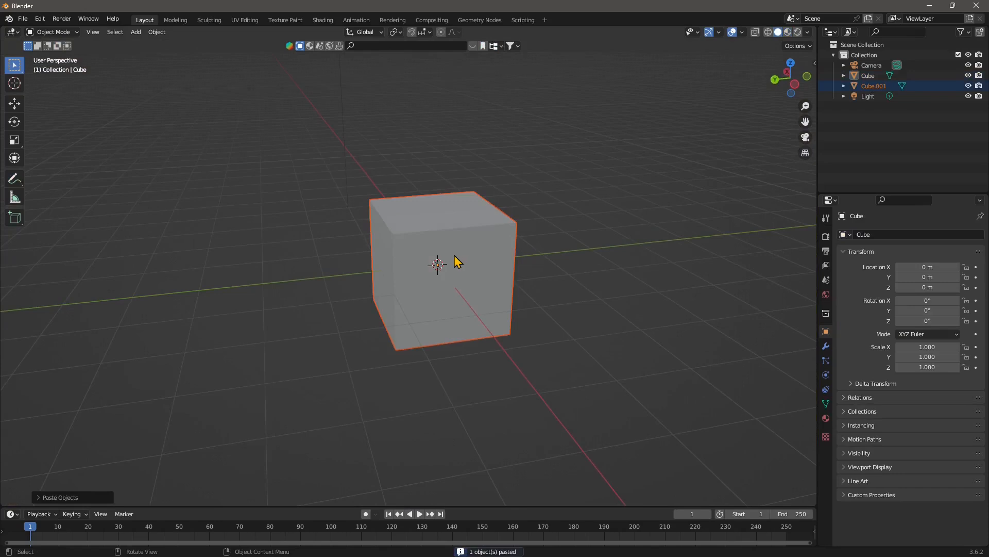
pyautogui.click(466, 272)
pyautogui.click(16, 105)
pyautogui.moveTo(405, 270); pyautogui.dragTo(560, 260)
pyautogui.moveTo(627, 321); pyautogui.dragTo(463, 303)
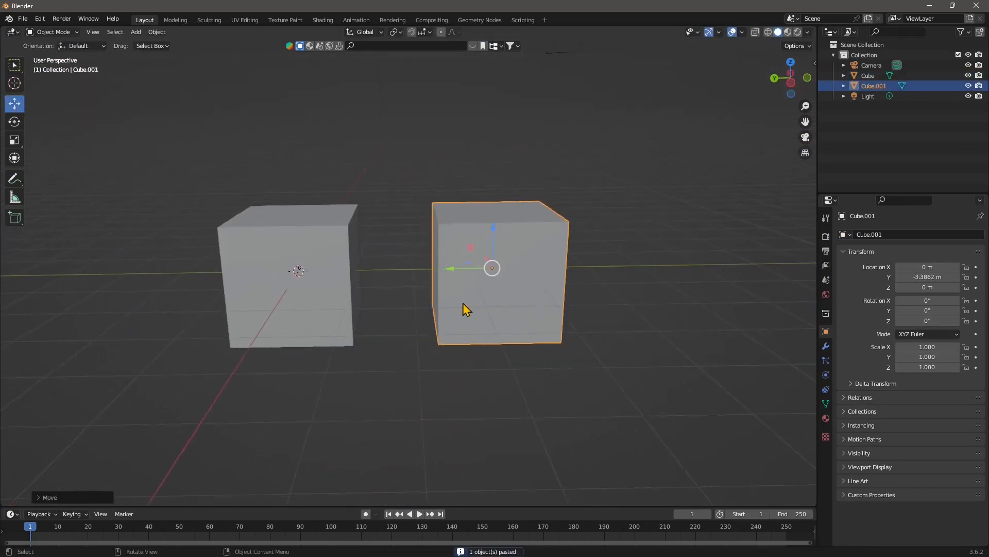
# Step: Select the original cube and assign an Image Texture to its material's Base Color
pyautogui.scroll(1, 453, 307)
pyautogui.moveTo(409, 325)
pyautogui.mouseDown()
pyautogui.moveTo(459, 317)
pyautogui.moveTo(391, 335)
pyautogui.moveTo(402, 332)
pyautogui.mouseUp()
pyautogui.click(344, 309)
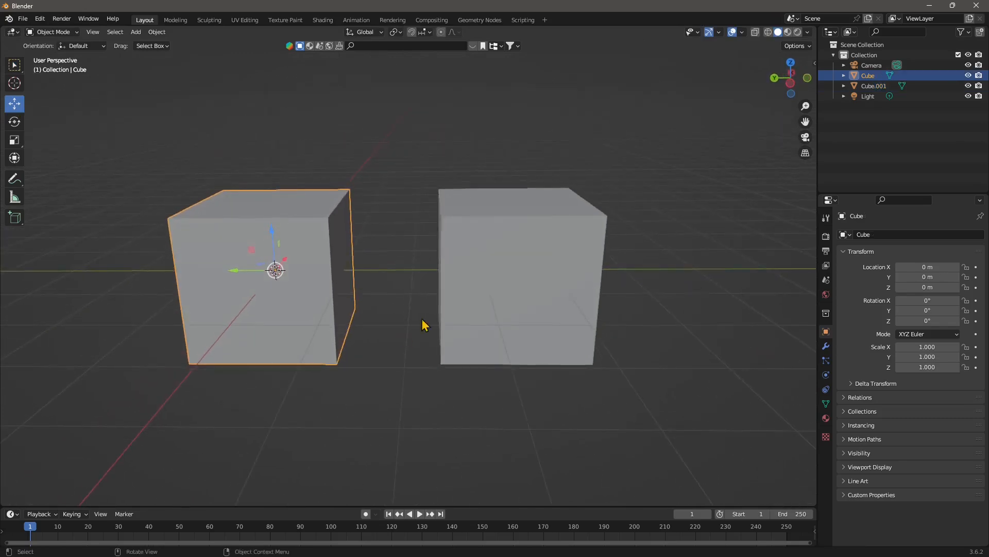
pyautogui.click(440, 283)
pyautogui.moveTo(288, 276); pyautogui.dragTo(348, 261)
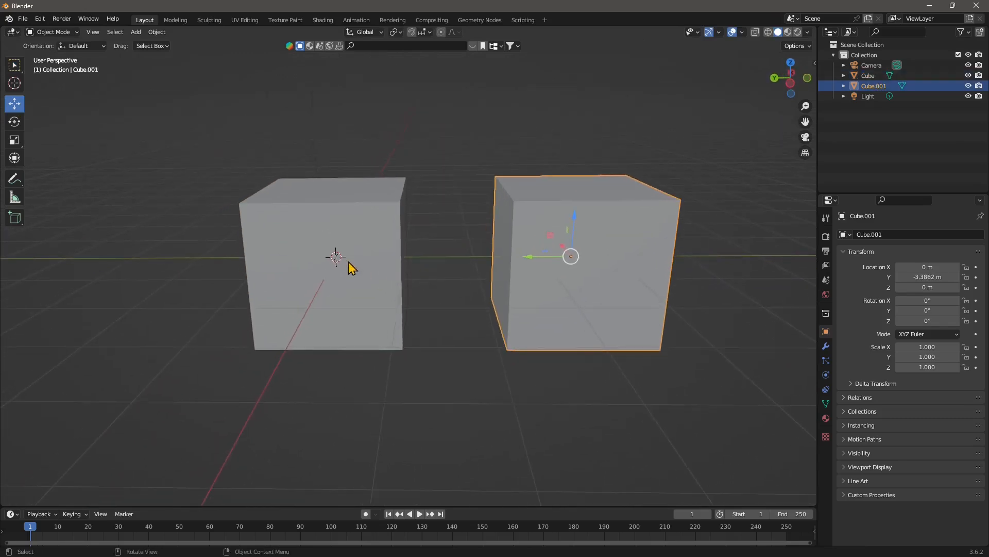
pyautogui.click(347, 257)
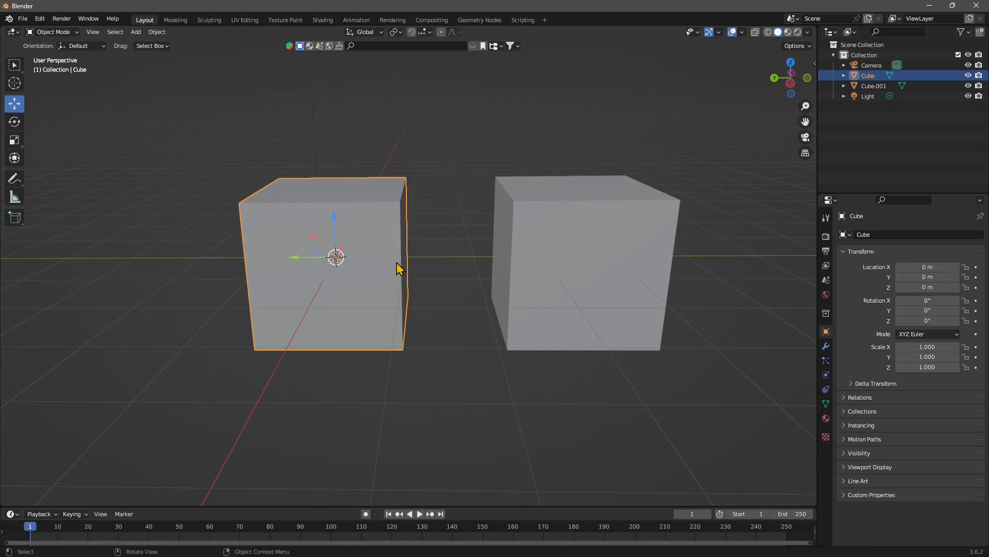
pyautogui.moveTo(371, 298)
pyautogui.mouseDown()
pyautogui.moveTo(555, 275)
pyautogui.moveTo(400, 311)
pyautogui.moveTo(385, 292)
pyautogui.mouseUp()
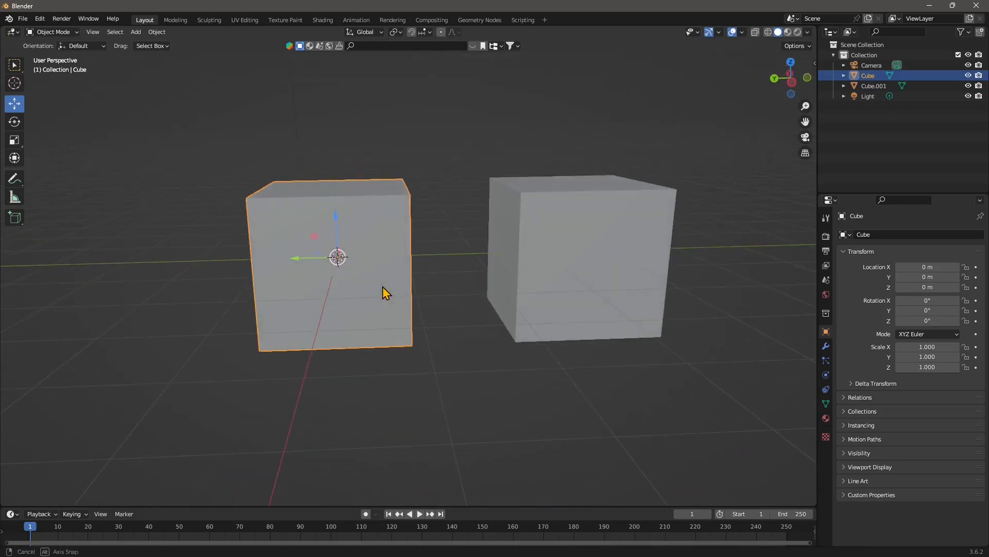
pyautogui.click(826, 418)
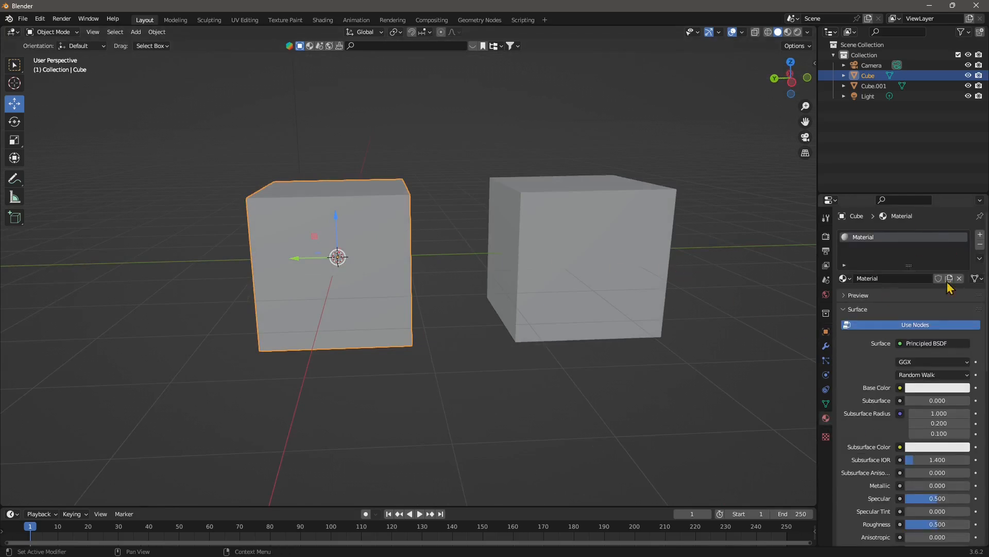
pyautogui.click(900, 388)
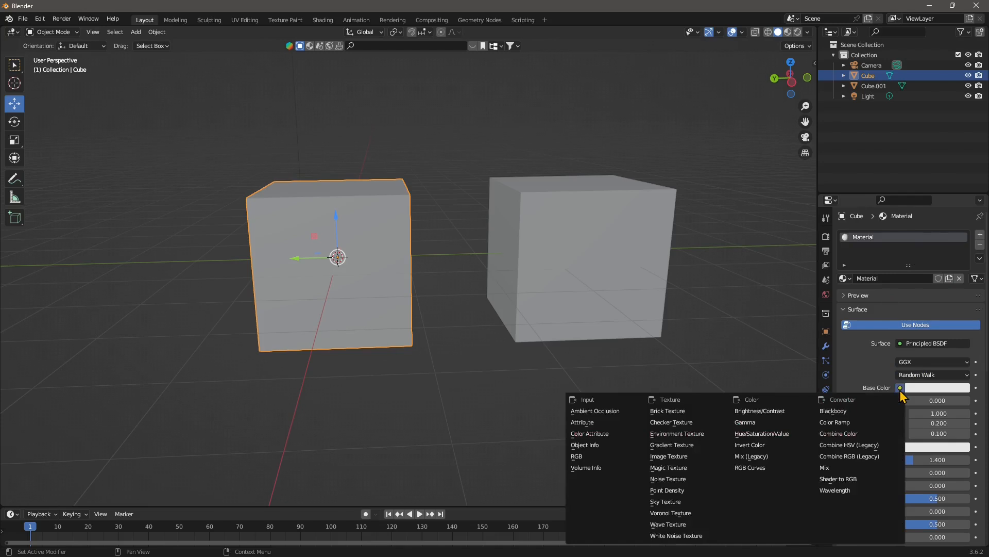
pyautogui.click(900, 390)
pyautogui.click(907, 389)
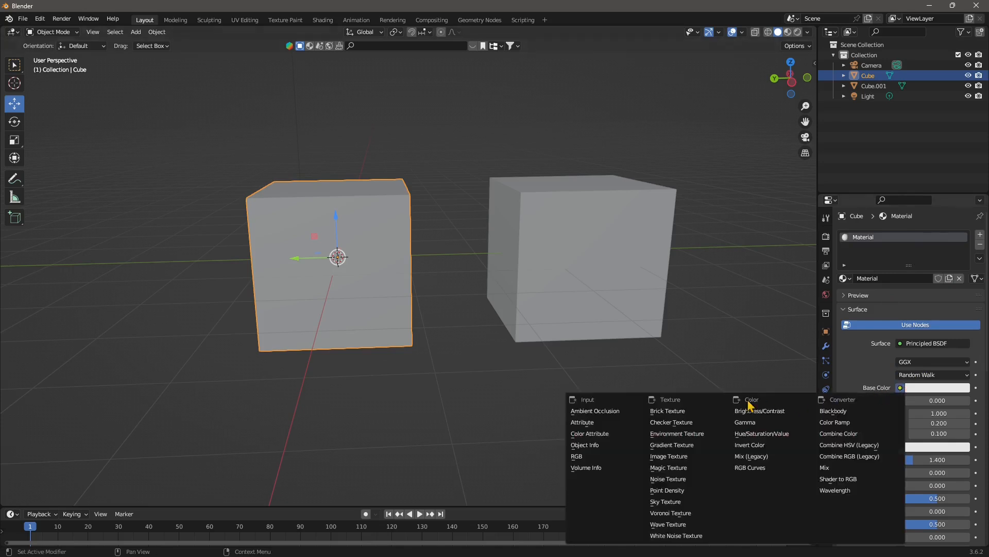
pyautogui.click(662, 458)
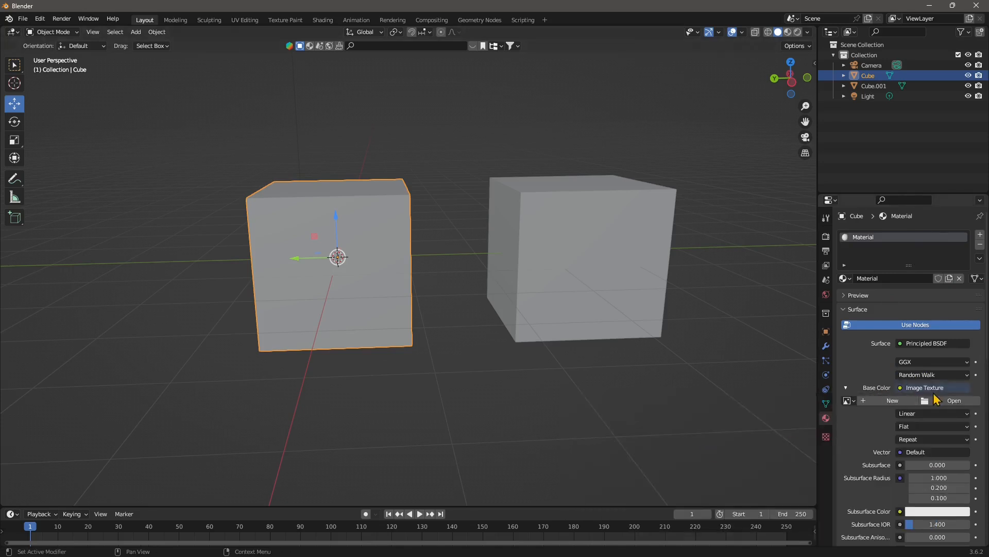
# Step: Load texture old paper.webp from the RawPixel folder as the image texture and show the scene in Material Preview shading
pyautogui.click(952, 403)
pyautogui.click(272, 360)
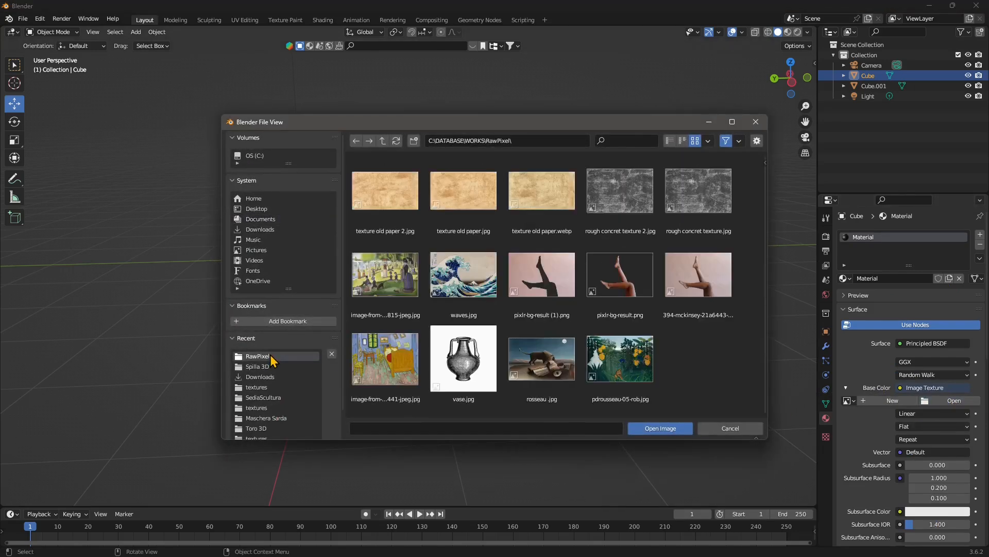
pyautogui.click(540, 193)
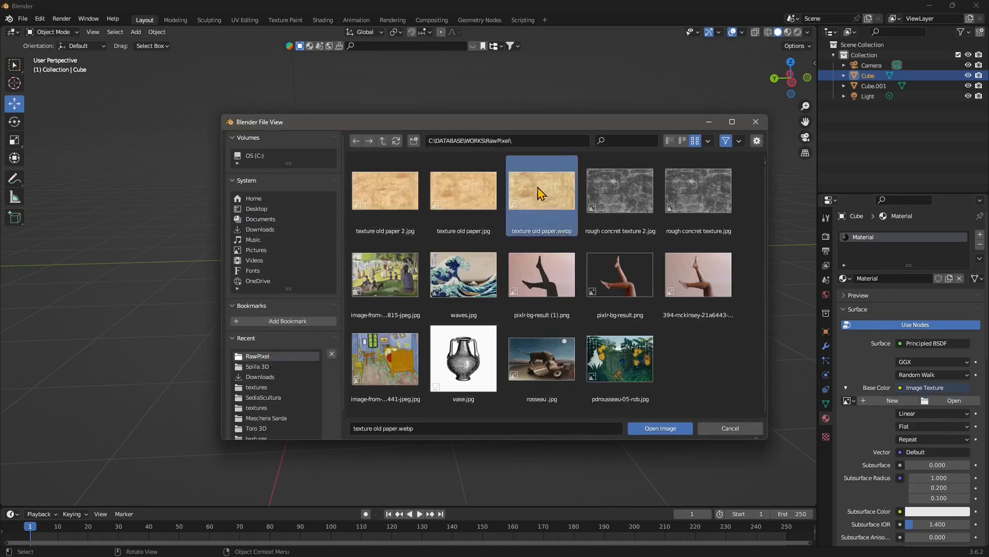
pyautogui.click(650, 428)
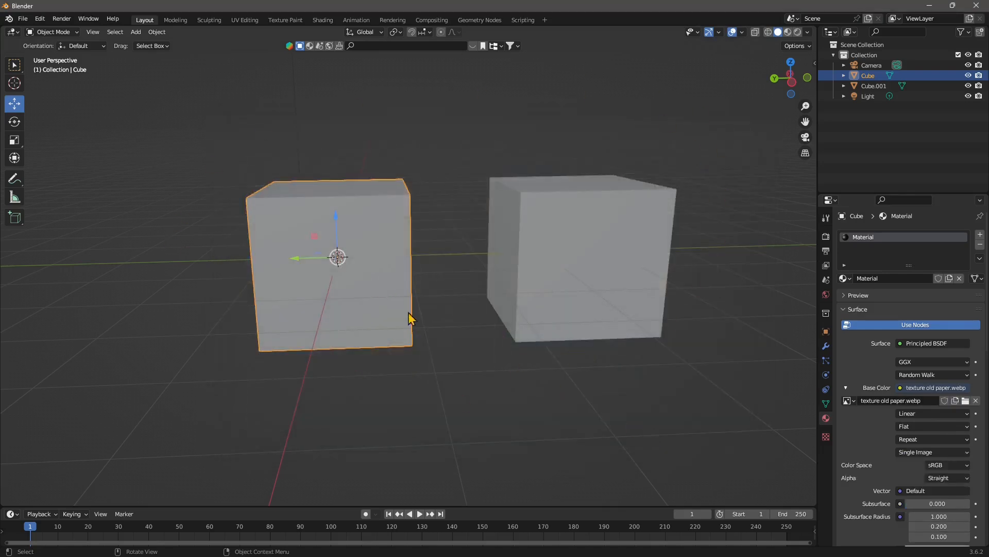
pyautogui.click(788, 33)
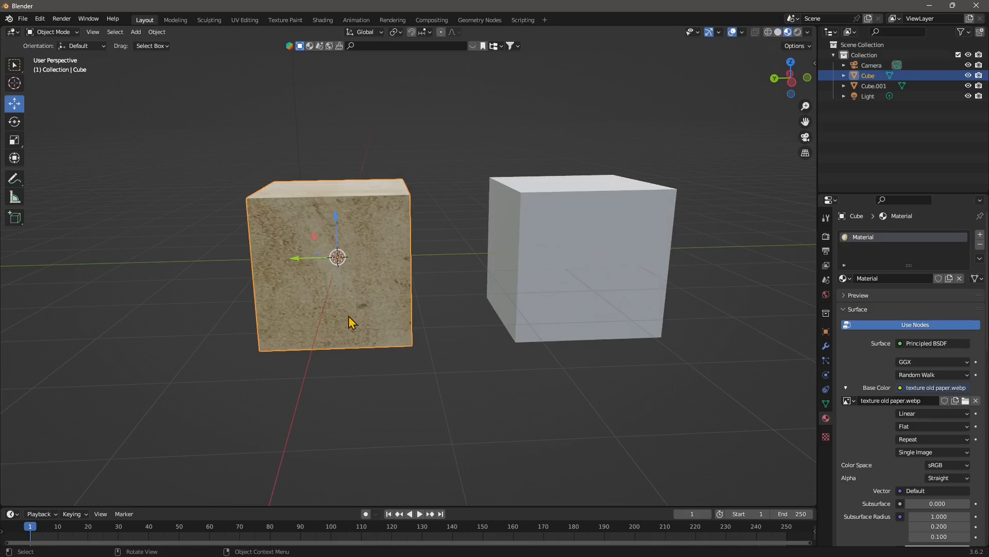
# Step: Switch to the Shading workspace and bring the textured cube and its material nodes into close view
pyautogui.moveTo(452, 207)
pyautogui.mouseDown()
pyautogui.moveTo(443, 232)
pyautogui.moveTo(402, 243)
pyautogui.moveTo(442, 260)
pyautogui.moveTo(480, 234)
pyautogui.moveTo(596, 203)
pyautogui.moveTo(480, 201)
pyautogui.moveTo(433, 232)
pyautogui.moveTo(360, 243)
pyautogui.moveTo(435, 239)
pyautogui.moveTo(469, 196)
pyautogui.moveTo(427, 206)
pyautogui.moveTo(449, 212)
pyautogui.moveTo(448, 203)
pyautogui.mouseUp()
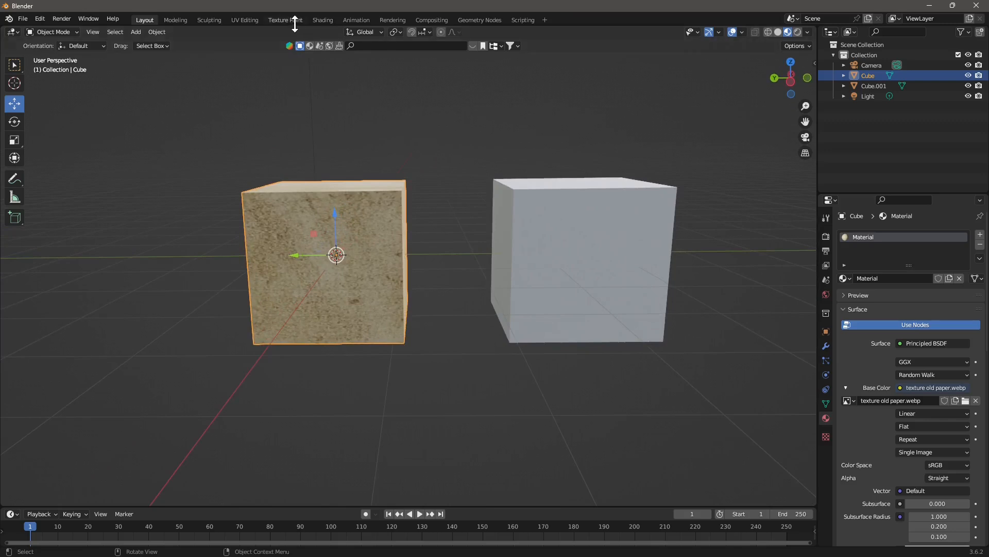
pyautogui.click(327, 21)
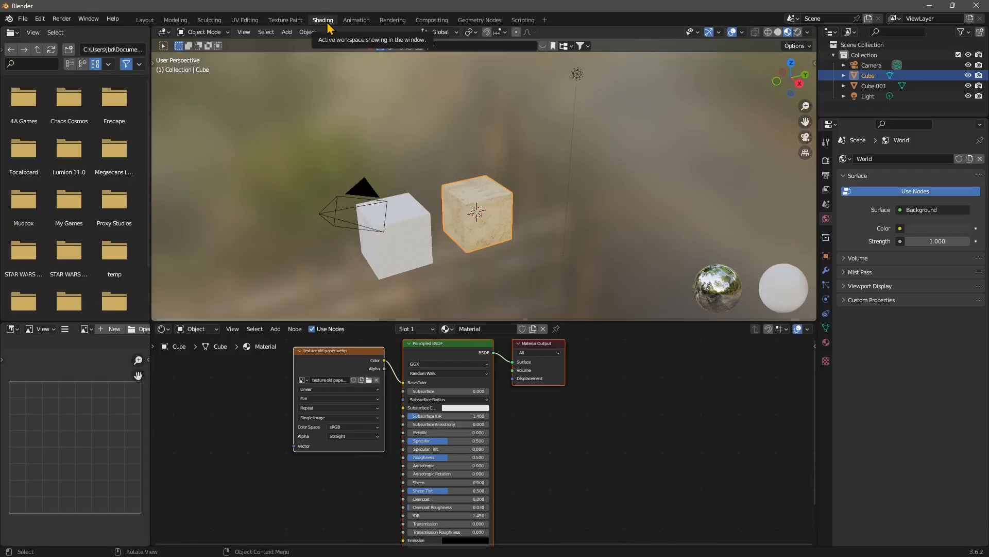
pyautogui.moveTo(416, 253); pyautogui.dragTo(526, 167)
pyautogui.scroll(3, 581, 211)
pyautogui.scroll(3, 525, 177)
pyautogui.moveTo(522, 216); pyautogui.dragTo(508, 191)
pyautogui.scroll(-1, 463, 398)
pyautogui.moveTo(399, 410); pyautogui.dragTo(472, 417)
pyautogui.click(539, 128)
pyautogui.click(475, 180)
# Step: Spread out the Material Output, Principled BSDF and image texture nodes to make room between them
pyautogui.click(606, 365)
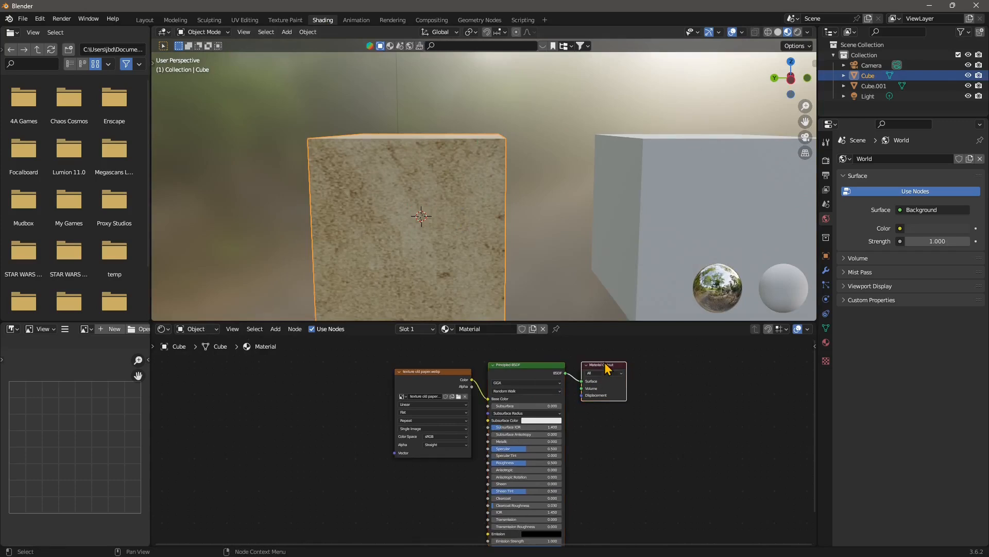
pyautogui.moveTo(608, 367); pyautogui.dragTo(644, 382)
pyautogui.moveTo(536, 374); pyautogui.dragTo(553, 364)
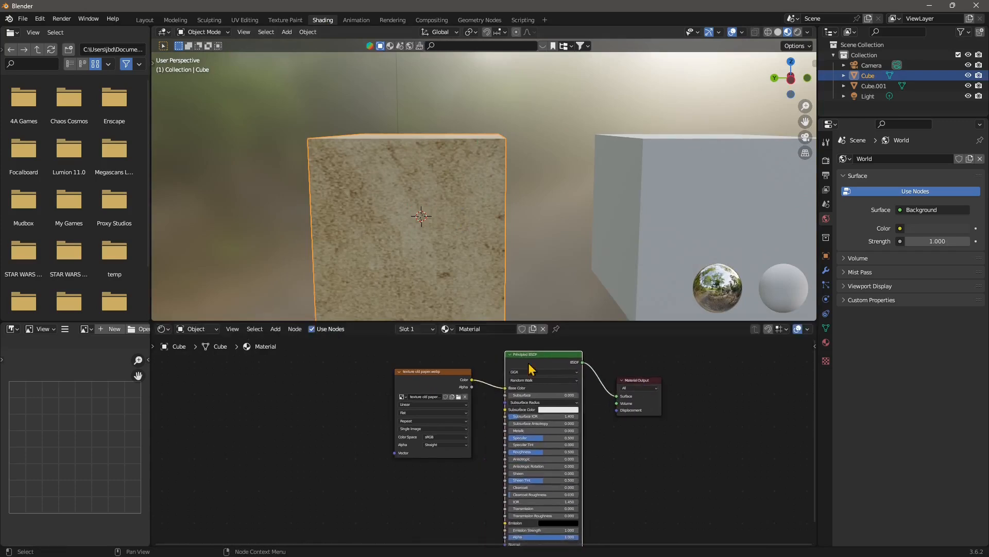
pyautogui.moveTo(430, 382)
pyautogui.mouseDown()
pyautogui.moveTo(430, 431)
pyautogui.moveTo(428, 385)
pyautogui.mouseUp()
pyautogui.scroll(1, 477, 402)
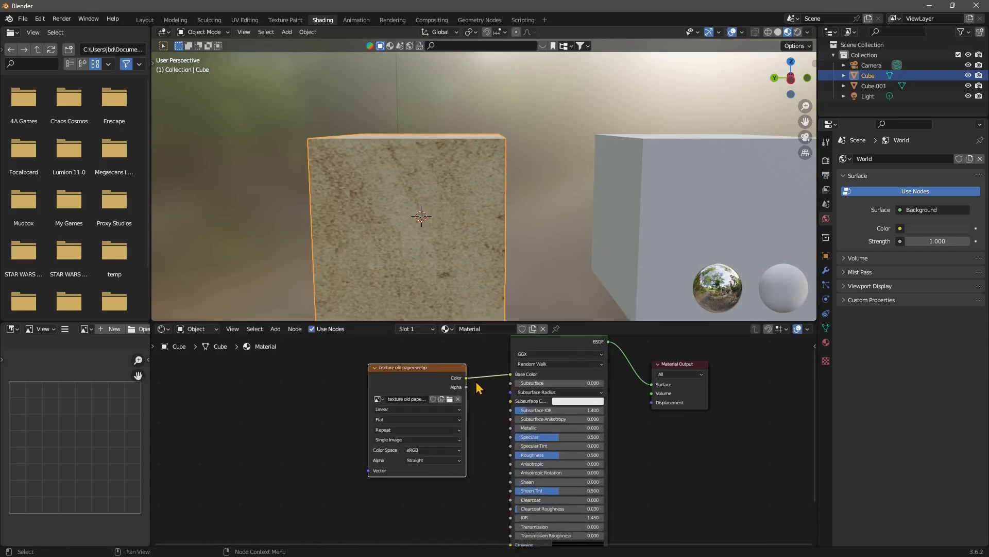
# Step: Add a Mapping node to the first cube's material, in front of the image texture node
pyautogui.moveTo(387, 440); pyautogui.dragTo(483, 457)
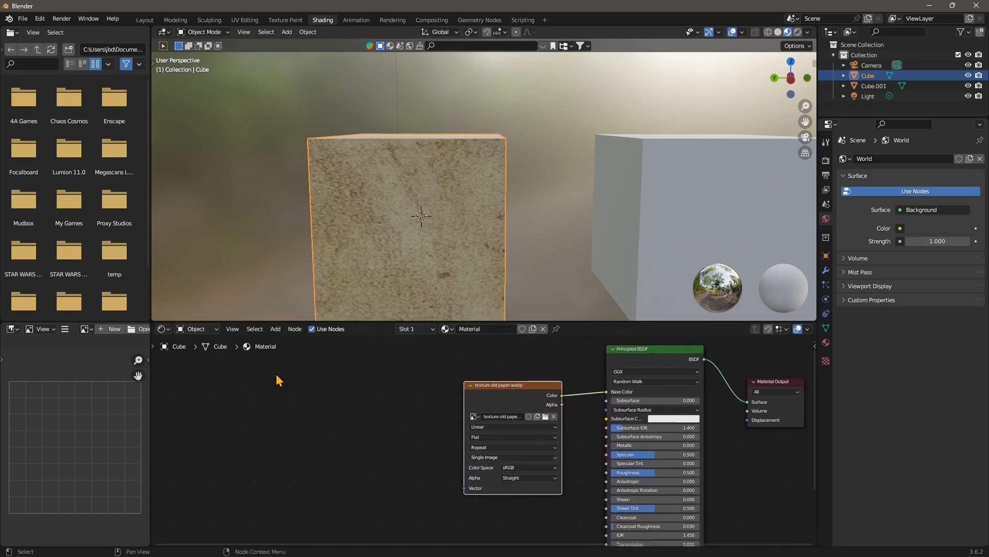
pyautogui.click(276, 330)
pyautogui.click(284, 340)
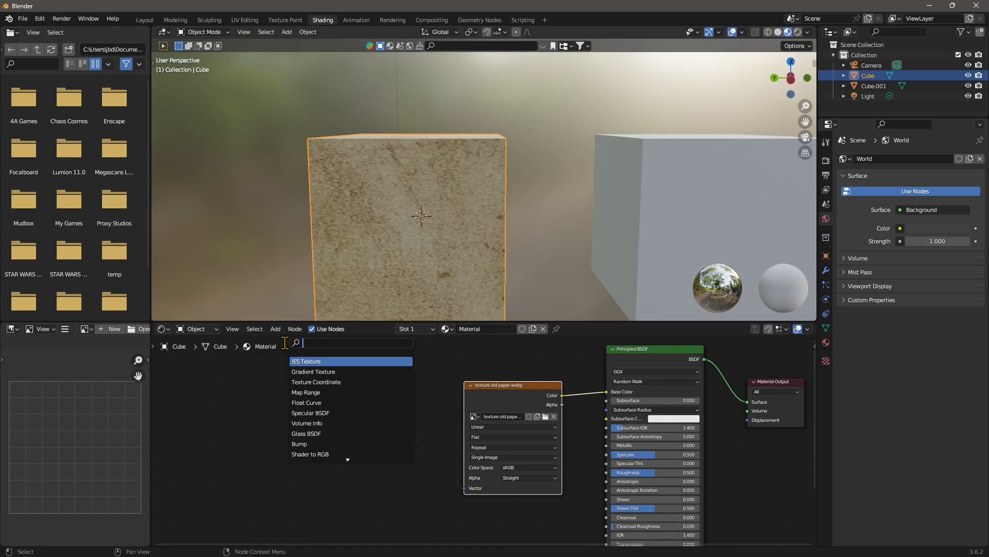
pyautogui.write('mapping')
pyautogui.press('Return')
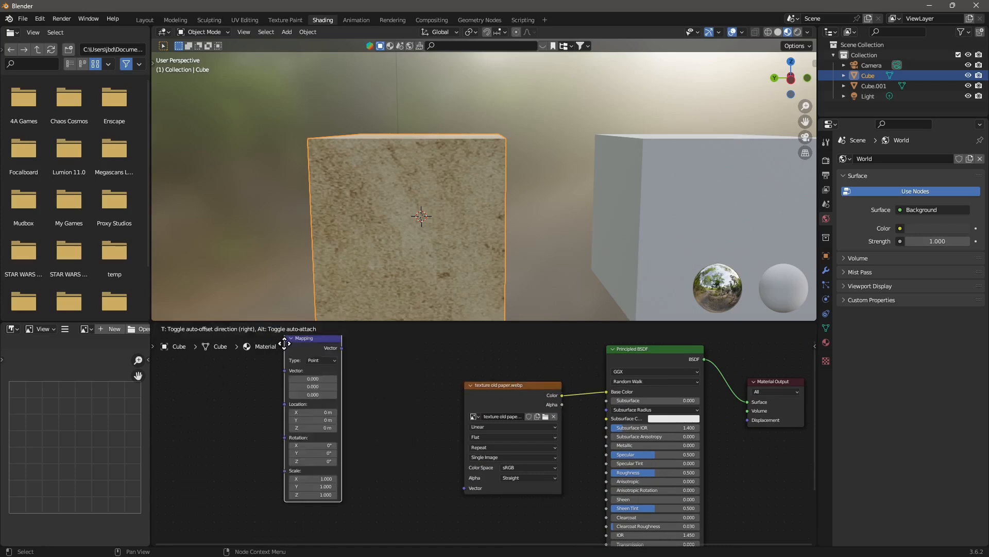
pyautogui.click(331, 385)
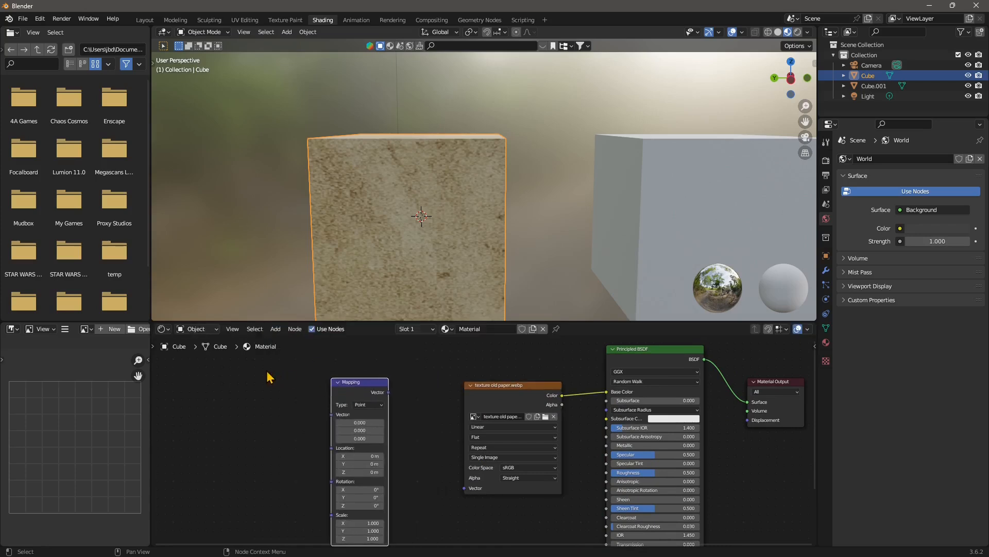
# Step: Add a Texture Coordinate node in front of the Mapping node
pyautogui.click(276, 330)
pyautogui.click(284, 339)
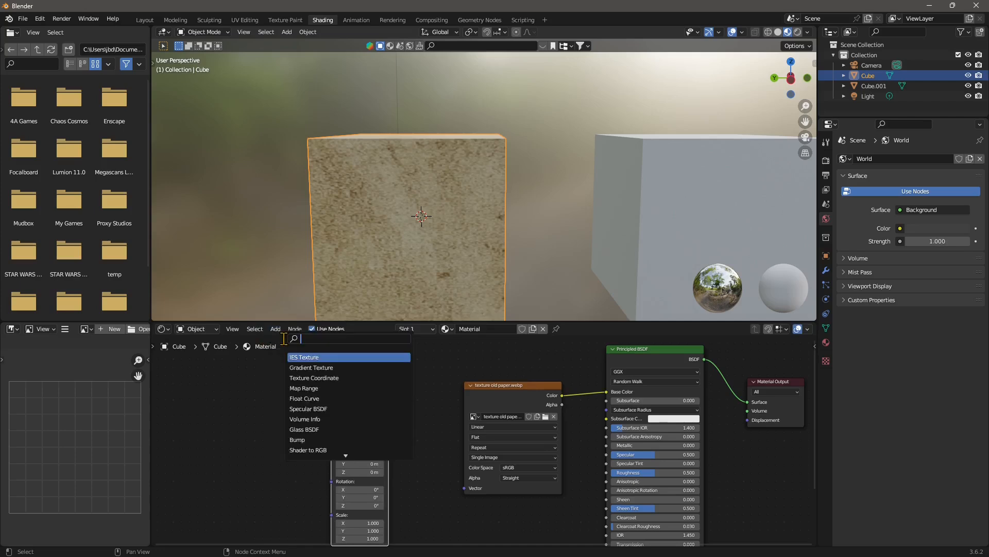
pyautogui.write('coordin')
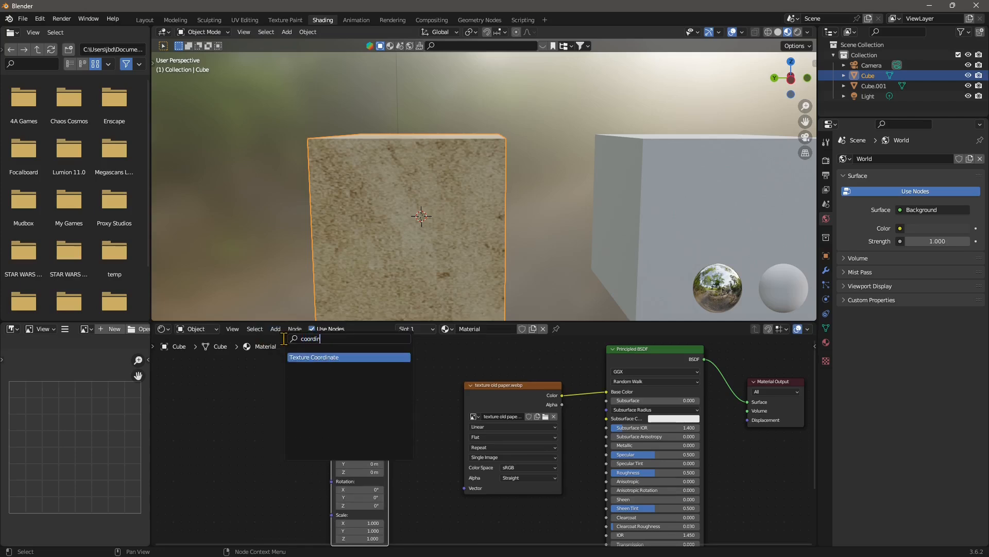
pyautogui.click(319, 357)
pyautogui.click(248, 428)
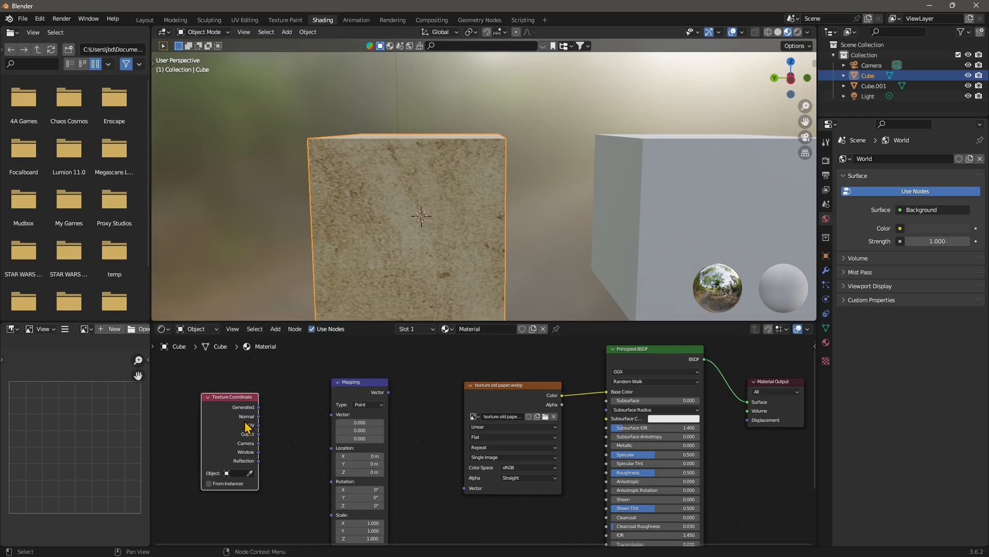
# Step: Connect the UV output to the Mapping node's Vector input, link Mapping to the image texture's Vector, and move the Mapping node slightly up
pyautogui.moveTo(260, 426); pyautogui.dragTo(331, 415)
pyautogui.moveTo(390, 393); pyautogui.dragTo(465, 495)
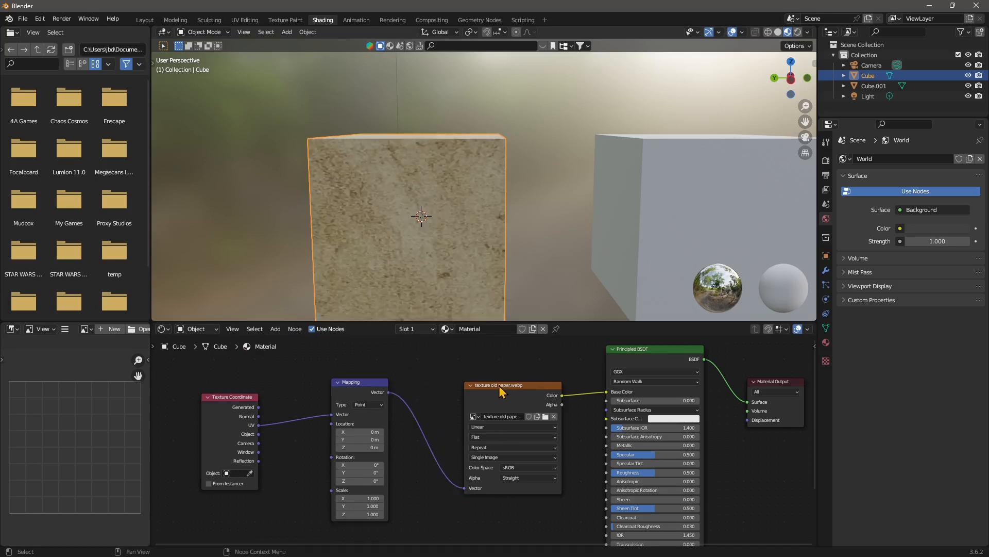
pyautogui.moveTo(356, 387); pyautogui.dragTo(360, 364)
# Step: Set the Mapping node's scale to 4 on X, Y and Z
pyautogui.scroll(2, 358, 491)
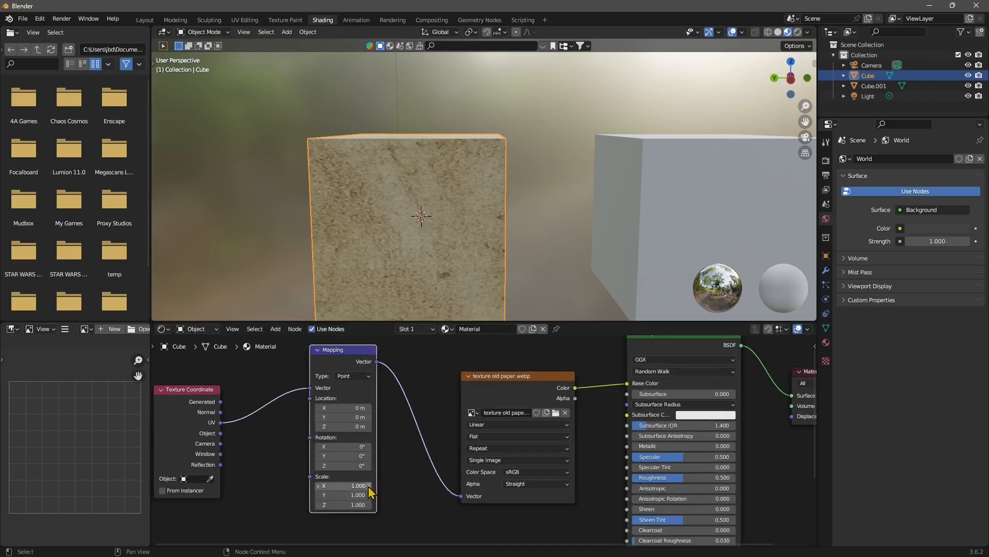
pyautogui.moveTo(373, 490); pyautogui.dragTo(411, 435)
pyautogui.click(396, 432)
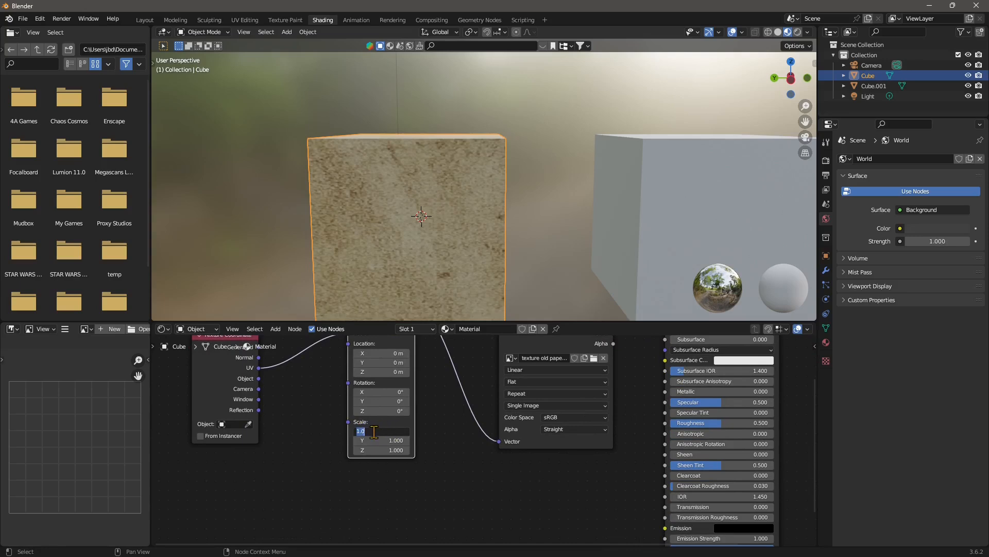
pyautogui.write('4')
pyautogui.press('Tab')
pyautogui.write('4')
pyautogui.press('Tab')
pyautogui.write('4')
pyautogui.press('Return')
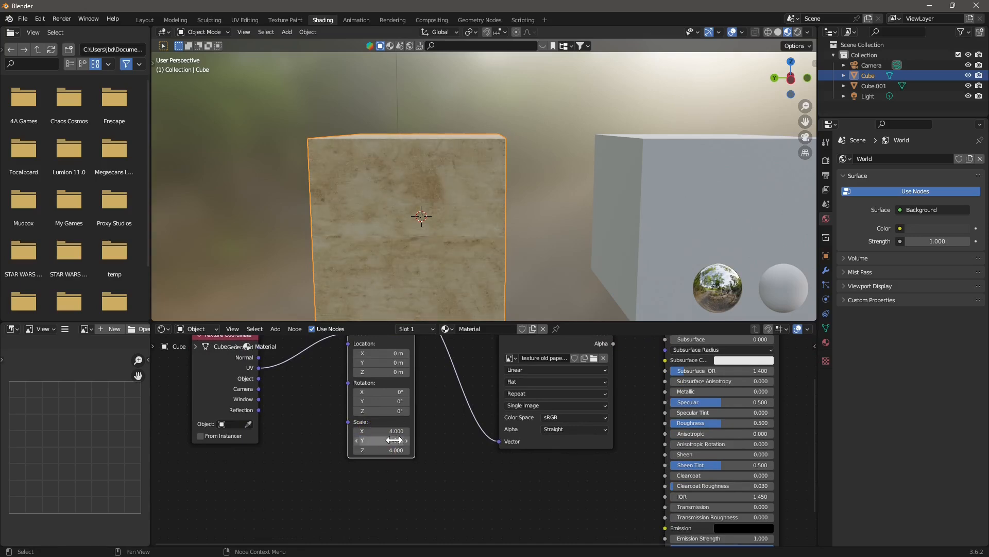
# Step: Examine the repeated paper texture on several faces of the first cube for visible seams
pyautogui.scroll(5, 409, 227)
pyautogui.moveTo(454, 260); pyautogui.dragTo(466, 162)
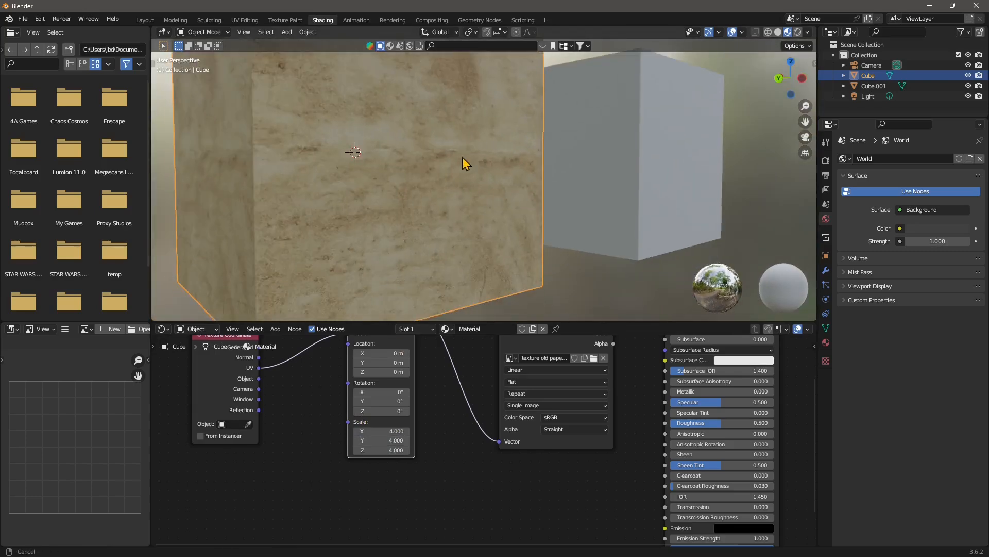
pyautogui.scroll(3, 435, 158)
pyautogui.moveTo(384, 162); pyautogui.dragTo(416, 168)
pyautogui.scroll(-2, 434, 174)
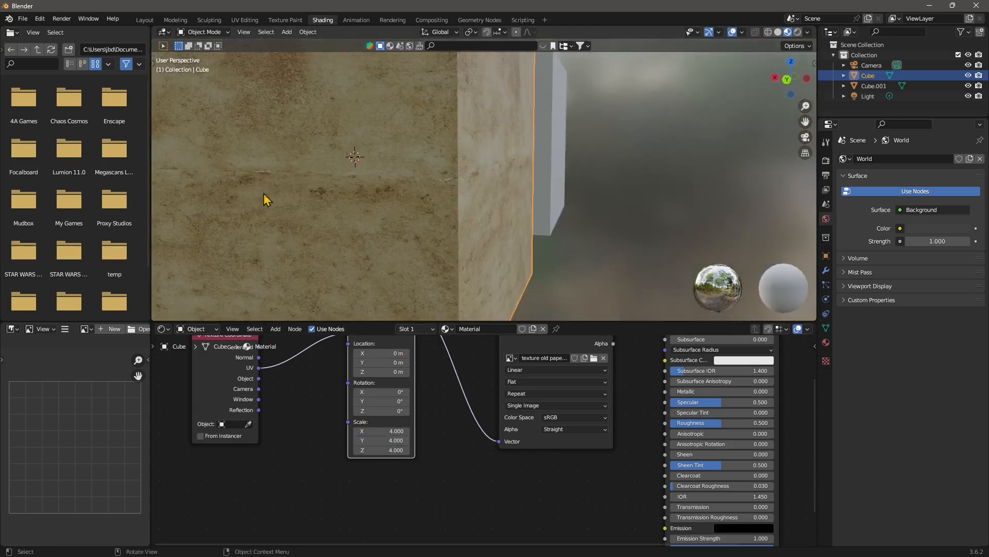
pyautogui.moveTo(320, 184); pyautogui.dragTo(369, 181)
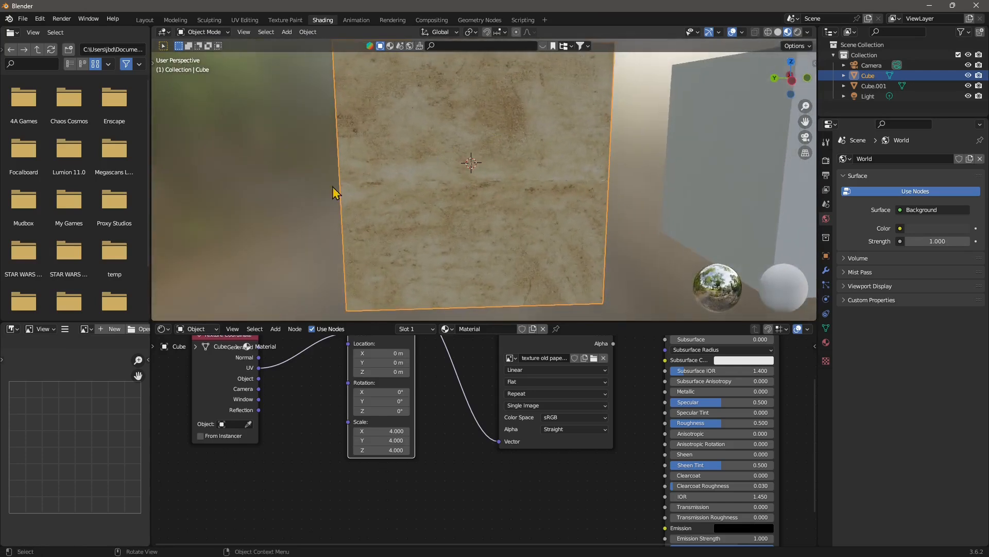
pyautogui.moveTo(535, 254); pyautogui.dragTo(521, 247)
pyautogui.scroll(3, 507, 169)
pyautogui.scroll(-3, 466, 181)
pyautogui.moveTo(449, 186); pyautogui.dragTo(454, 227)
pyautogui.moveTo(543, 232); pyautogui.dragTo(487, 256)
# Step: Copy the first cube's material nodes, then select the second cube to receive them
pyautogui.click(587, 202)
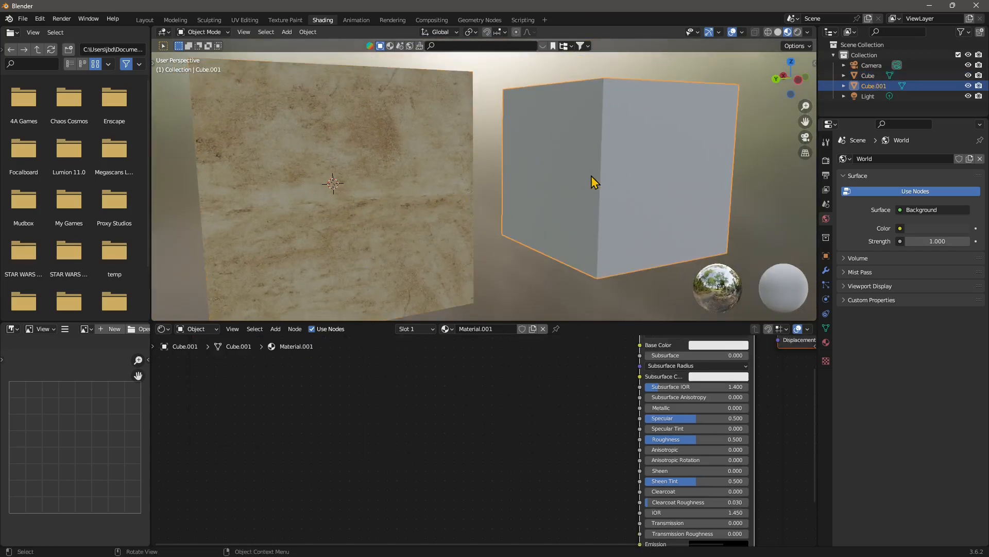
pyautogui.click(395, 207)
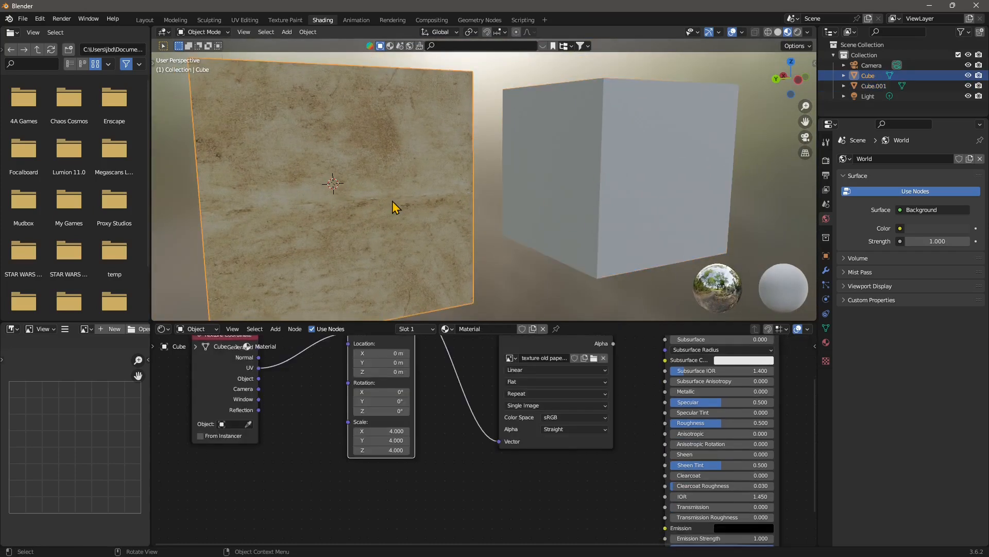
pyautogui.press('Home')
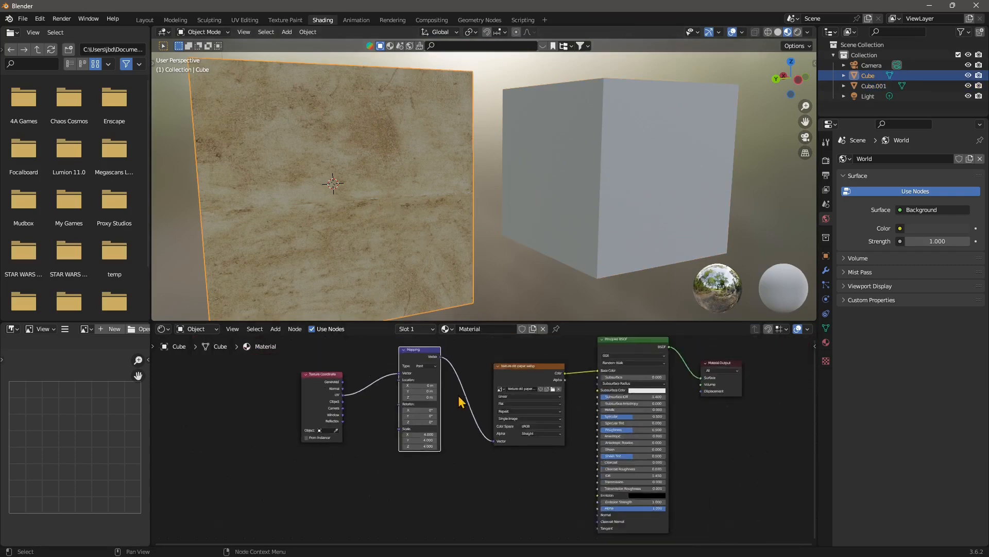
pyautogui.scroll(-1, 479, 418)
pyautogui.scroll(-2, 507, 448)
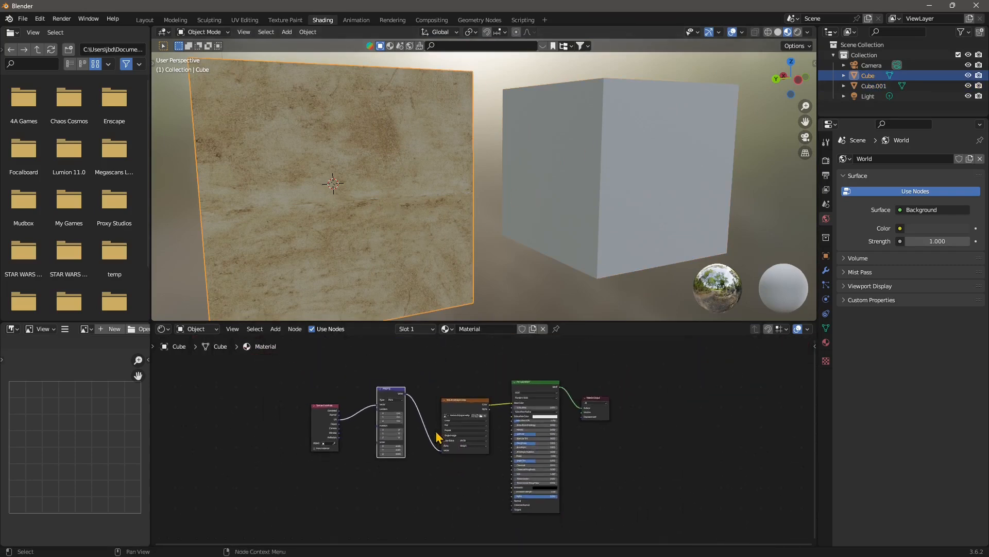
pyautogui.moveTo(633, 355); pyautogui.dragTo(262, 523)
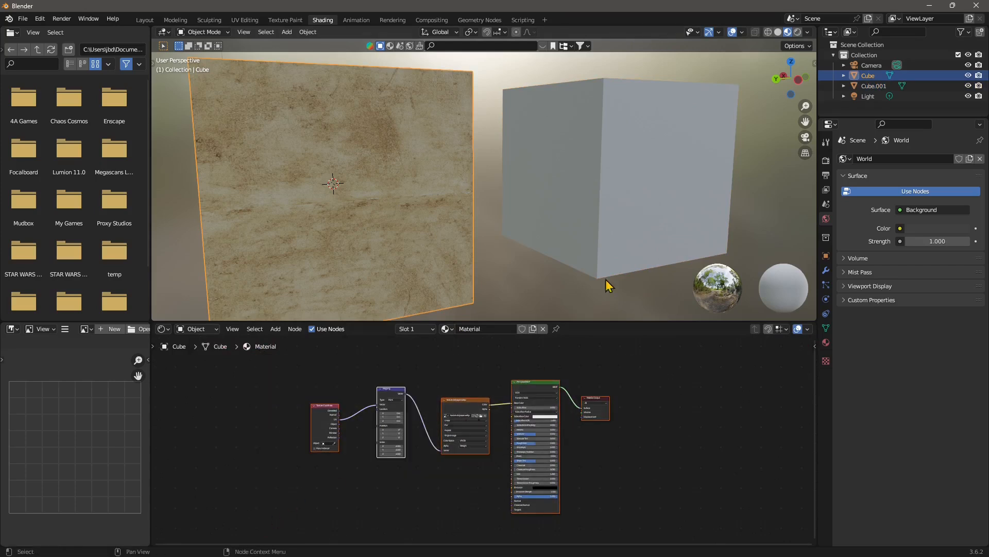
pyautogui.click(560, 239)
pyautogui.moveTo(625, 369); pyautogui.dragTo(438, 456)
pyautogui.press('x')
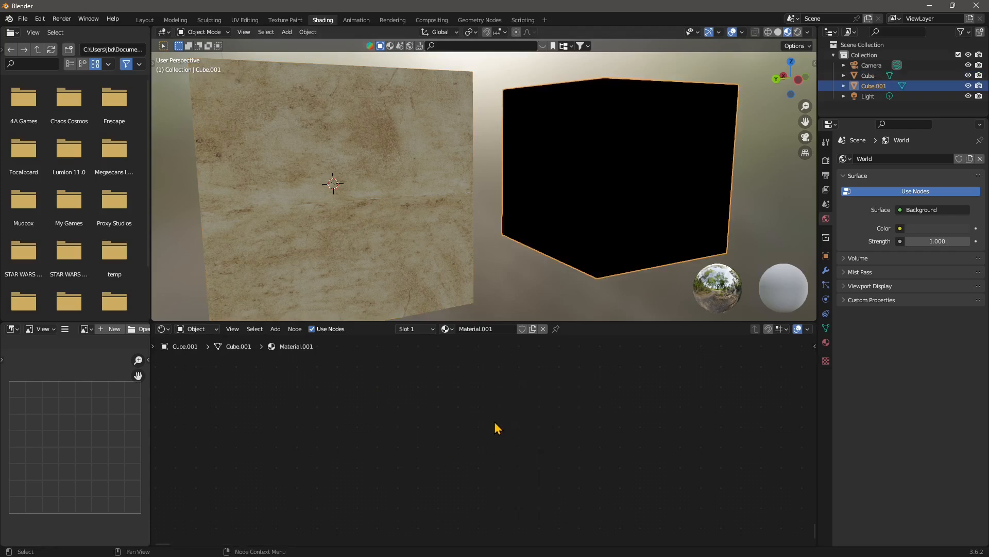
pyautogui.hotkey('ctrl', 'v')
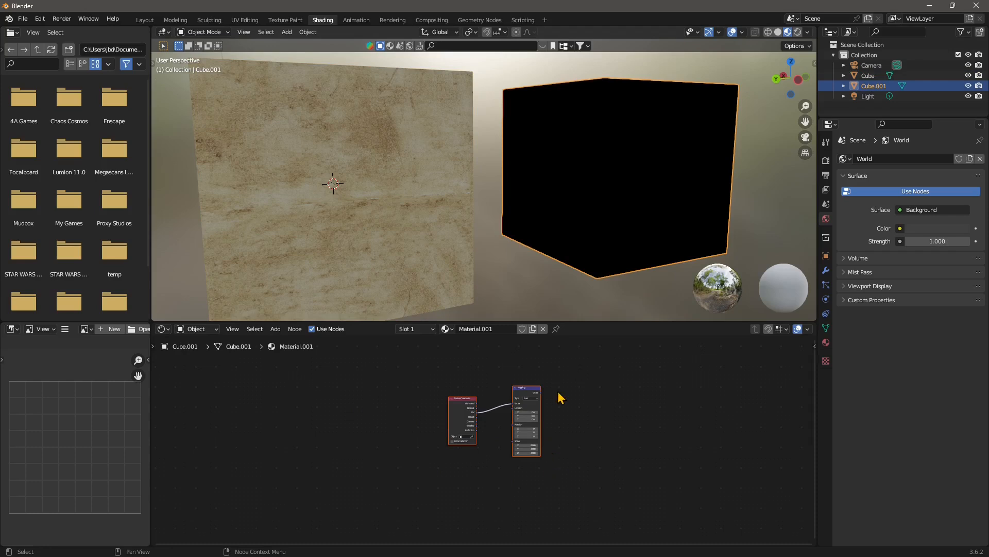
pyautogui.hotkey('ctrl', 'z')
pyautogui.hotkey('ctrl', 'z')
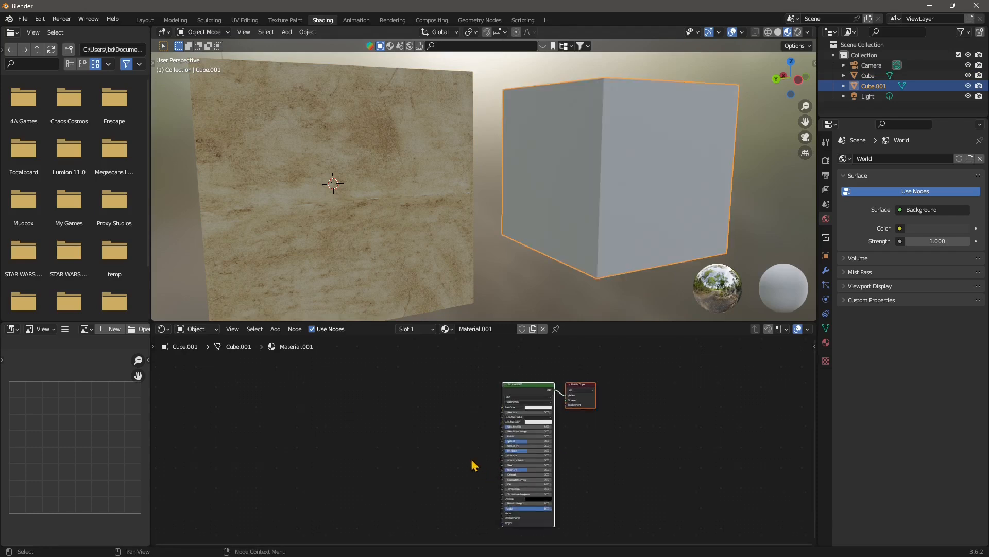
# Step: Paste the copied Texture Coordinate and Mapping nodes into the second cube's material beside its Principled BSDF
pyautogui.hotkey('ctrl', 'v')
pyautogui.scroll(2, 355, 448)
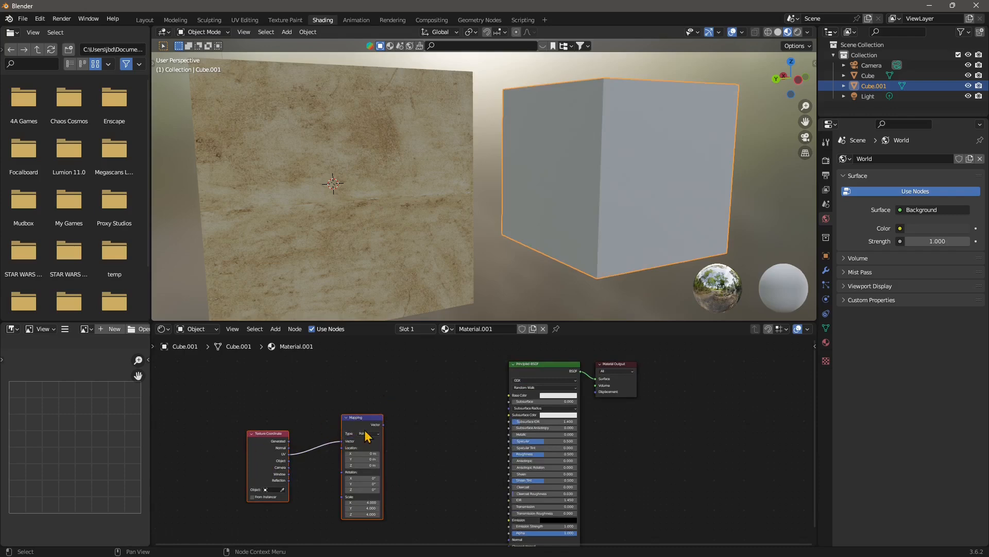
pyautogui.scroll(4, 598, 443)
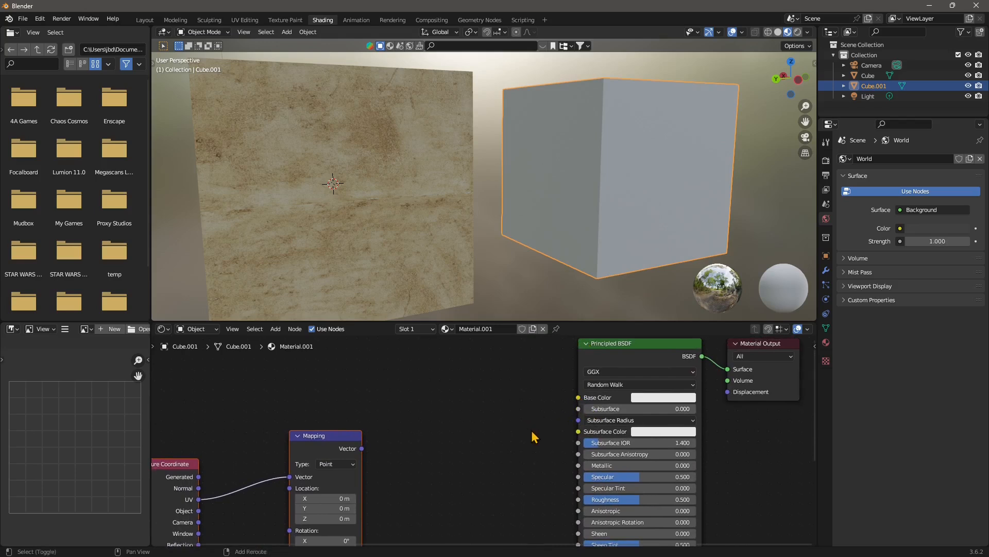
# Step: Add an Image Texture node feeding the second cube's Base Color and connect the Mapping node to its Vector input
pyautogui.moveTo(529, 429); pyautogui.dragTo(543, 437)
pyautogui.moveTo(591, 407); pyautogui.dragTo(489, 393)
pyautogui.write('image')
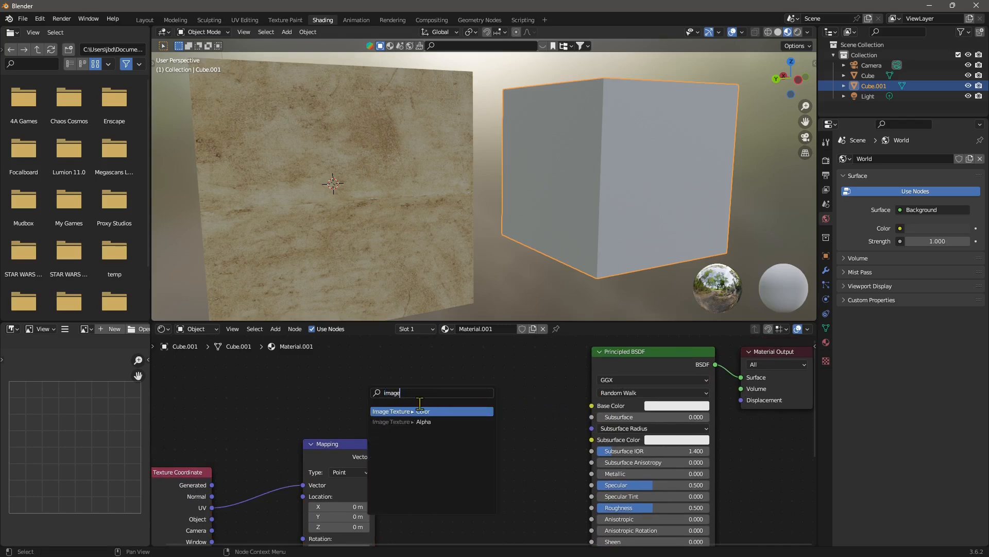
pyautogui.click(395, 410)
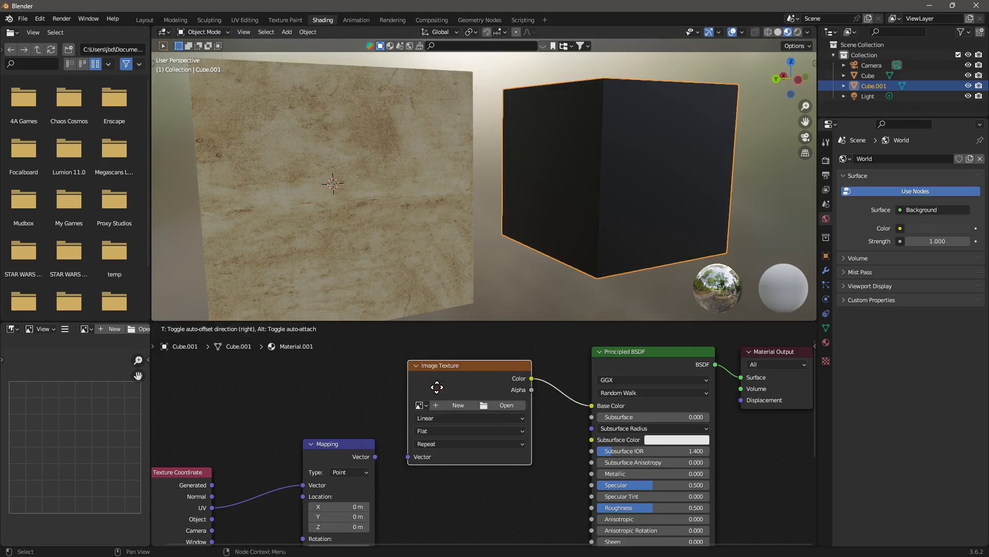
pyautogui.click(440, 395)
pyautogui.moveTo(375, 456); pyautogui.dragTo(415, 461)
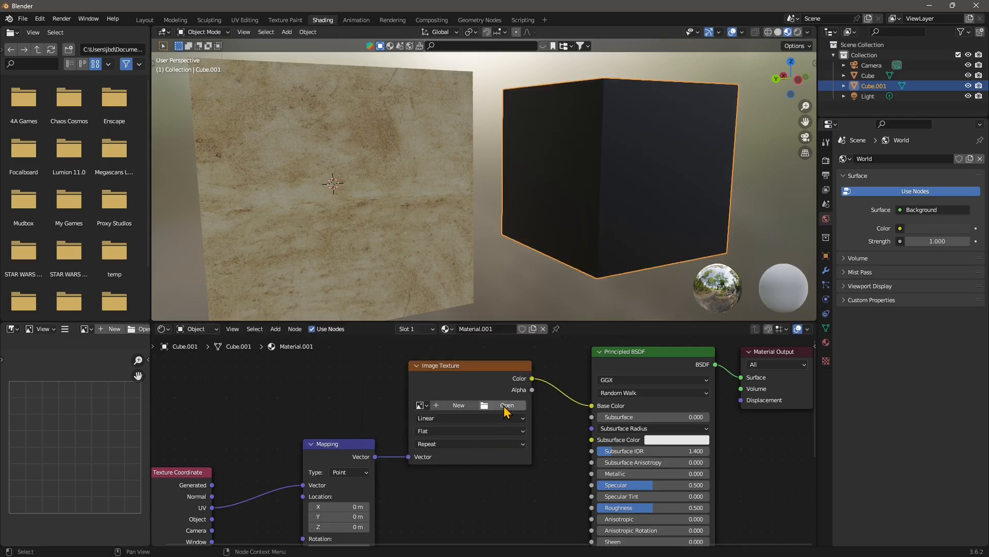
# Step: Load texture old paper 2.jpg from the RawPixel folder into the second cube's Image Texture node
pyautogui.click(507, 406)
pyautogui.click(257, 356)
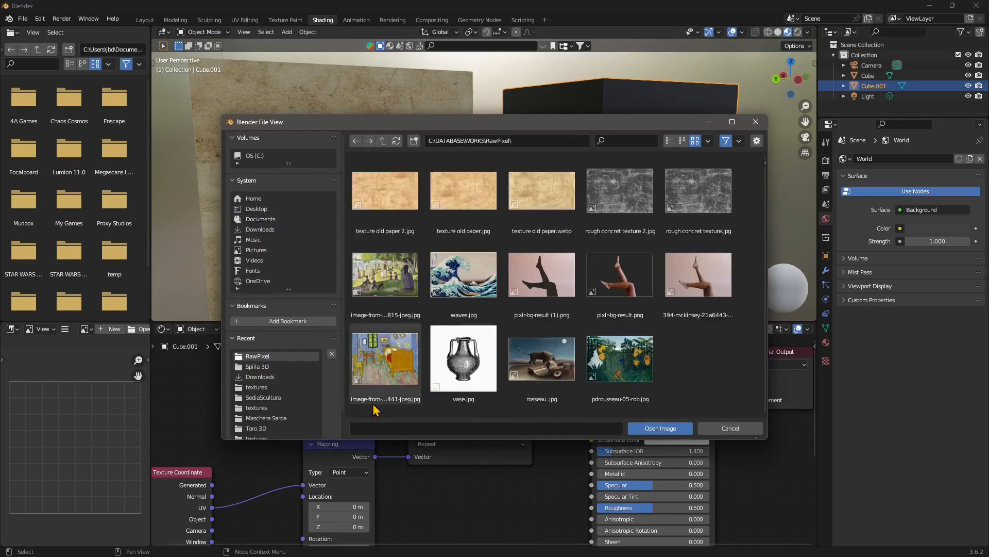
pyautogui.click(384, 236)
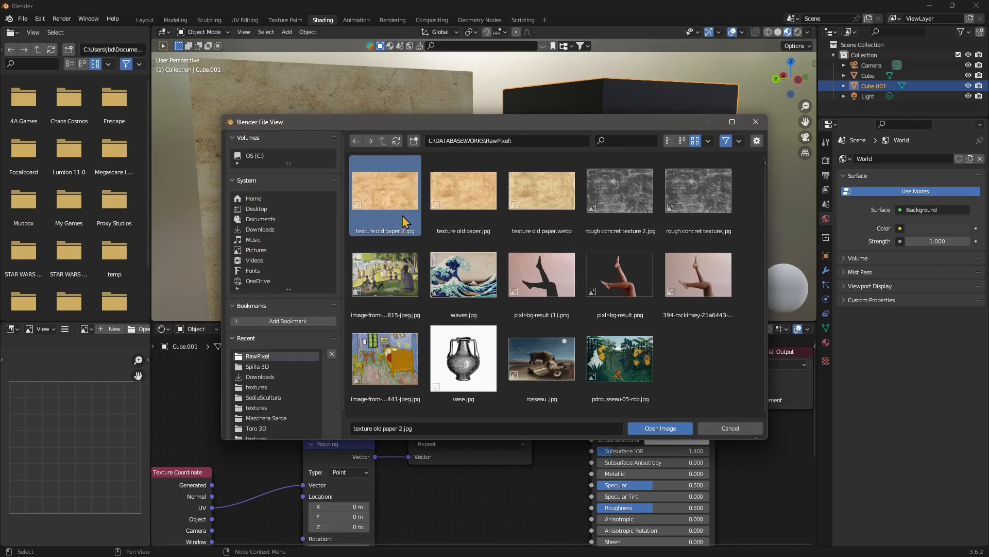
pyautogui.click(661, 428)
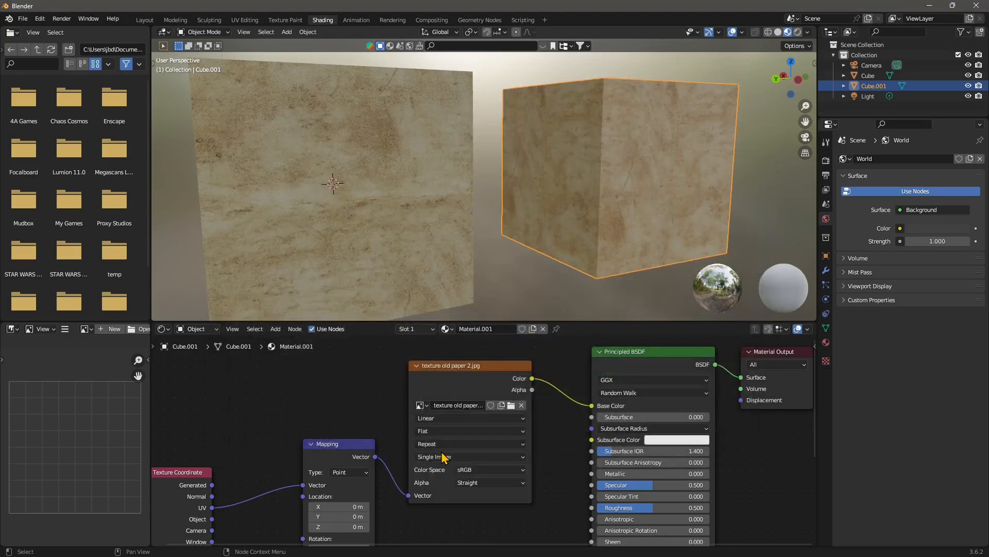
# Step: Space out the Mapping and Texture Coordinate nodes from the second cube's image texture node
pyautogui.moveTo(383, 515); pyautogui.dragTo(468, 431)
pyautogui.scroll(-1, 458, 423)
pyautogui.scroll(2, 444, 502)
pyautogui.moveTo(430, 369); pyautogui.dragTo(387, 371)
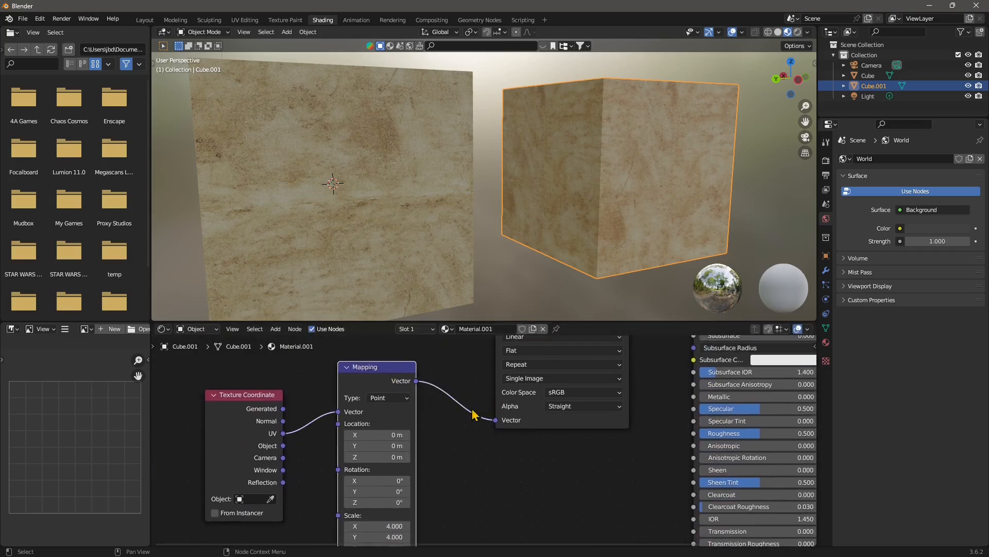
pyautogui.moveTo(487, 411); pyautogui.dragTo(484, 442)
pyautogui.moveTo(384, 400); pyautogui.dragTo(390, 397)
pyautogui.moveTo(254, 428); pyautogui.dragTo(251, 429)
pyautogui.moveTo(549, 411); pyautogui.dragTo(427, 470)
pyautogui.click(449, 367)
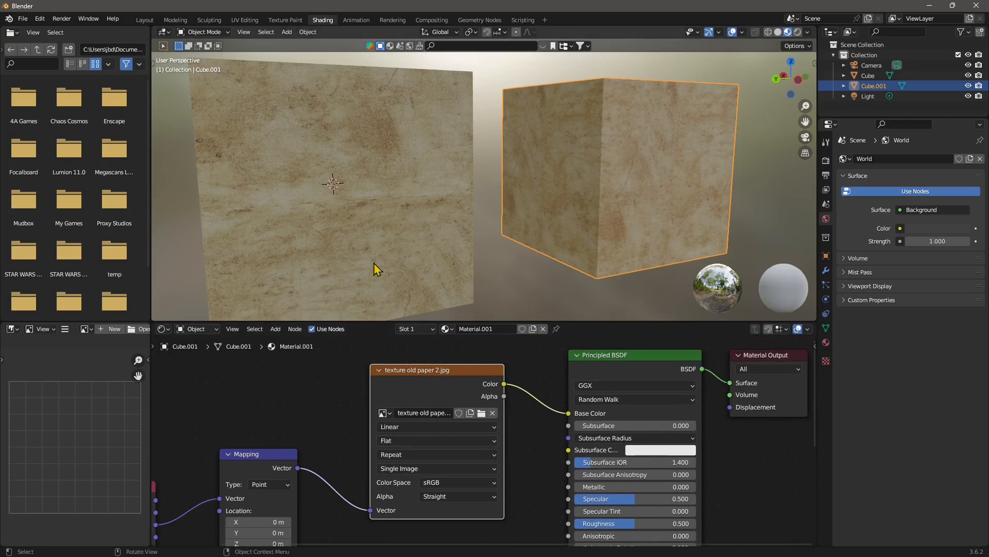
# Step: Compare the original and seamless paper textures on the two cubes
pyautogui.scroll(2, 453, 254)
pyautogui.moveTo(406, 247); pyautogui.dragTo(465, 261)
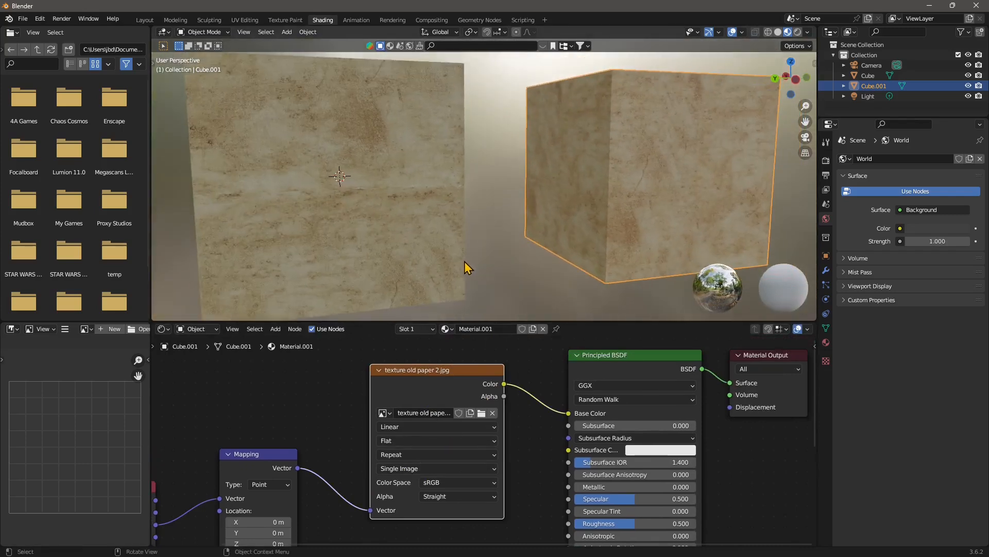